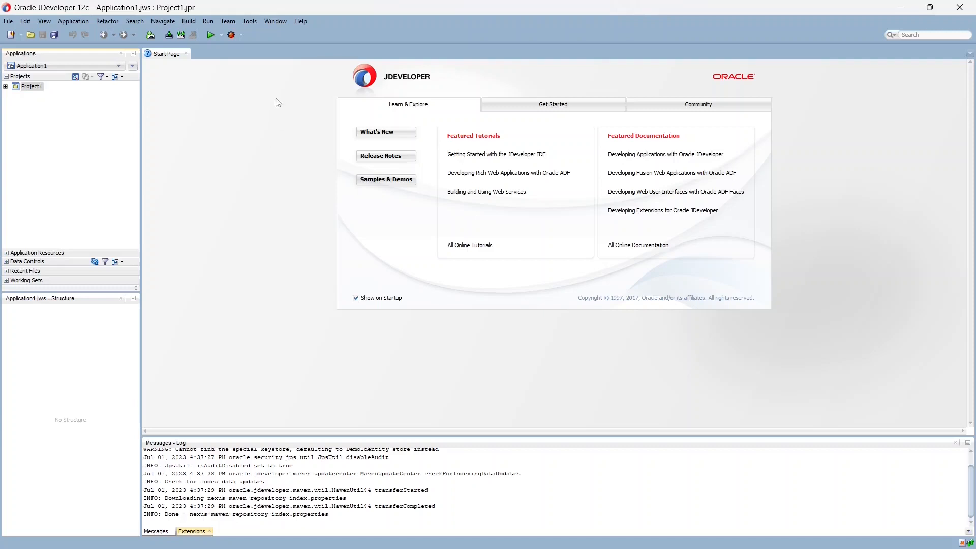
- Show the Application Servers window, widen the side panel, and select the unconfigured IntegratedWebLogicServer
click(277, 22)
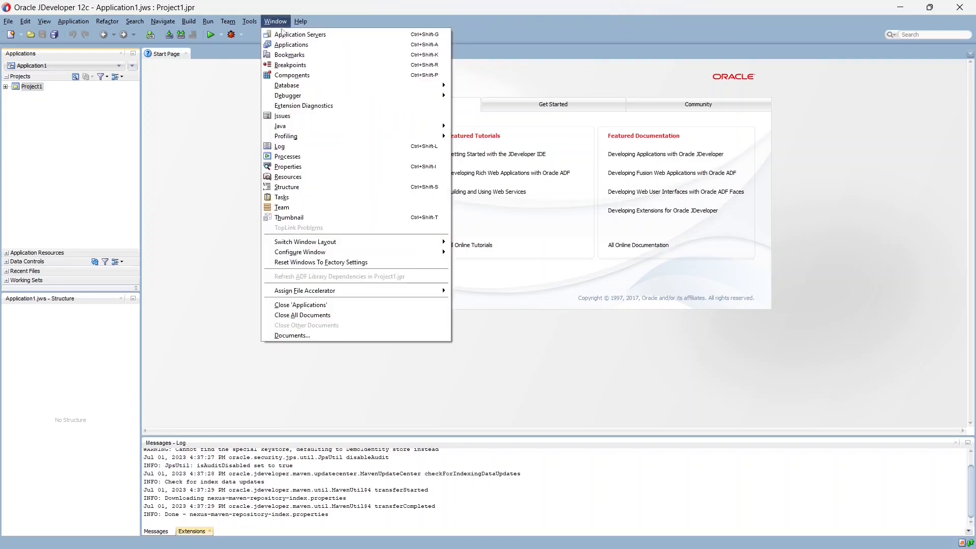
click(287, 34)
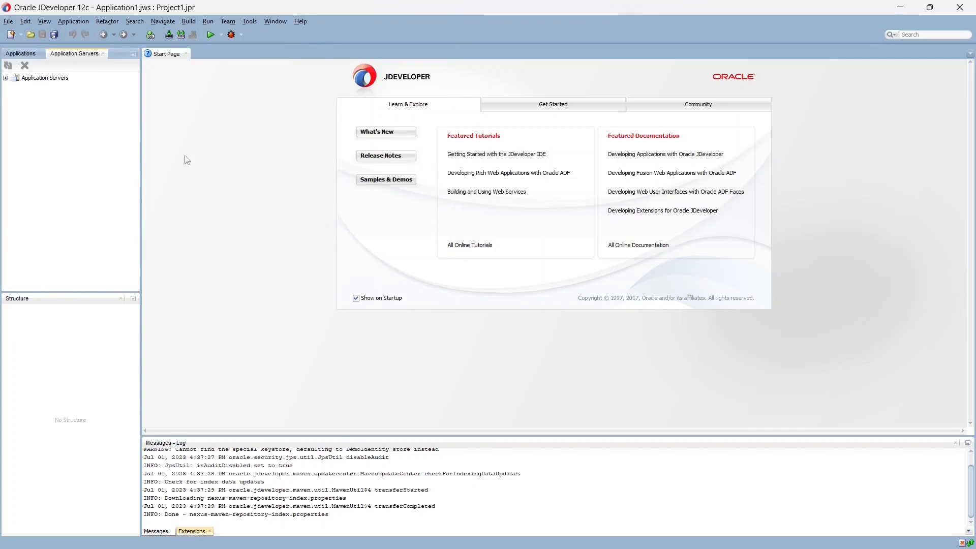
click(5, 78)
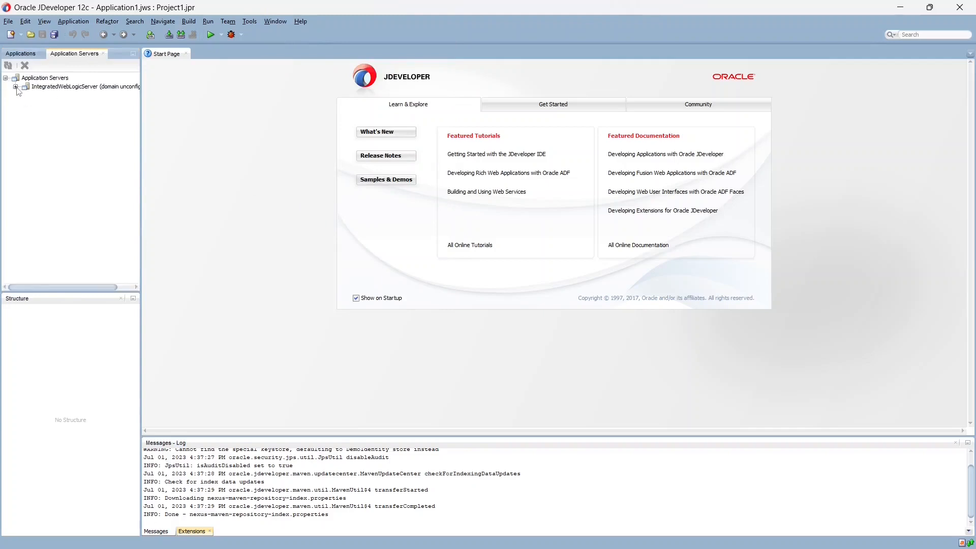
drag(140, 147, 195, 147)
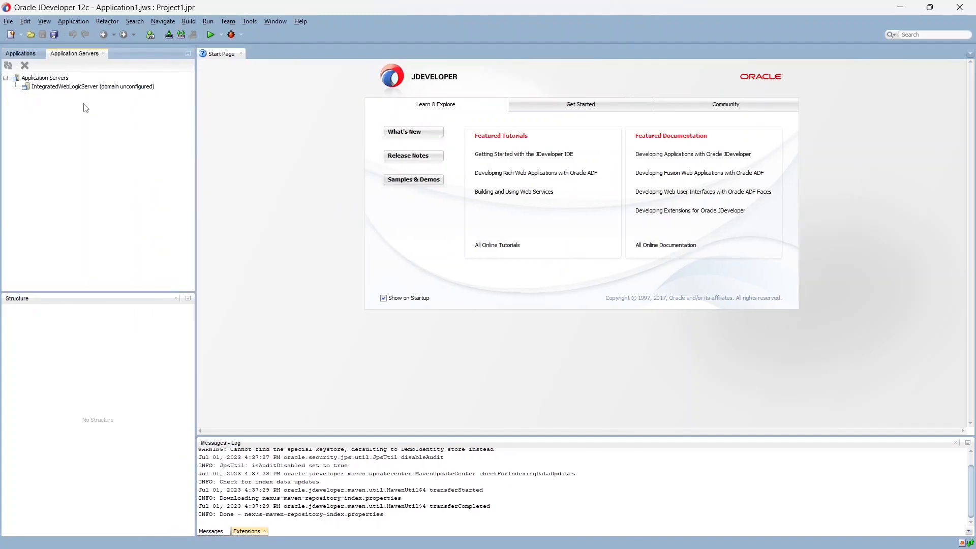
click(99, 87)
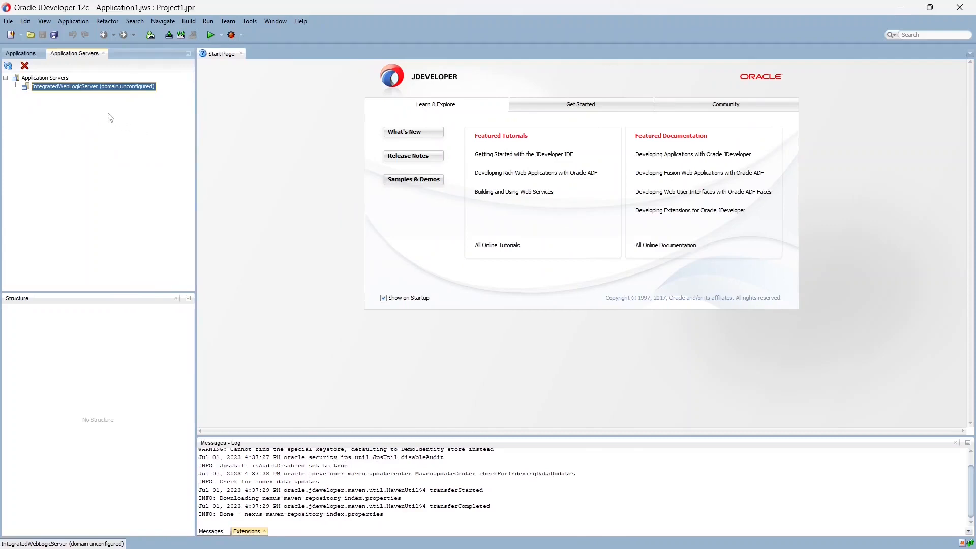
- Create the IntegratedWebLogicServer default domain with administrator credentials, keeping ports 7101 and 7102
right_click(69, 87)
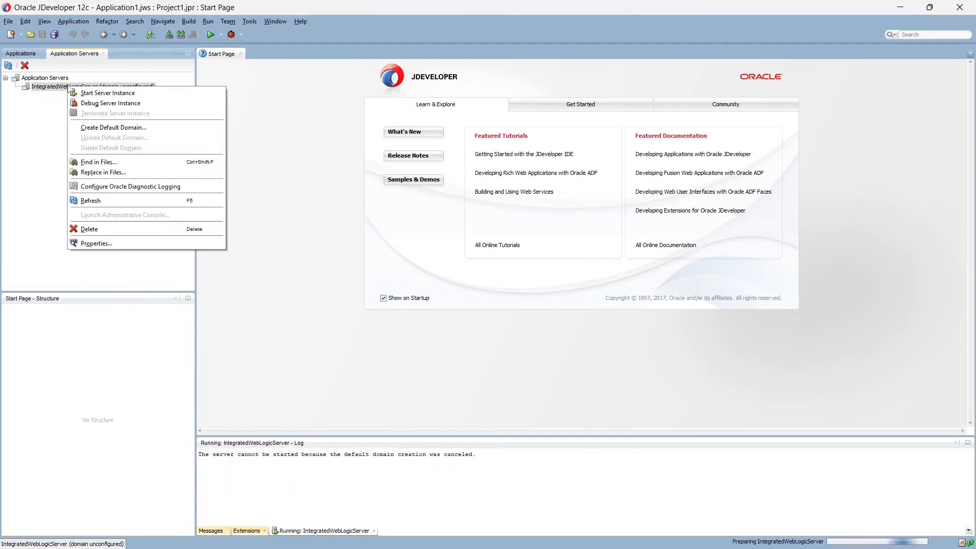
click(113, 131)
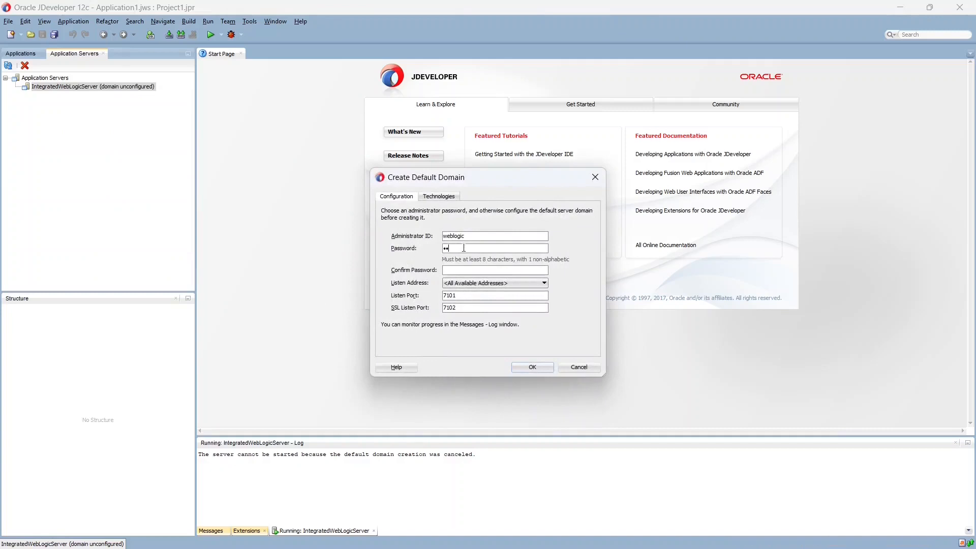
text(e)
click(532, 366)
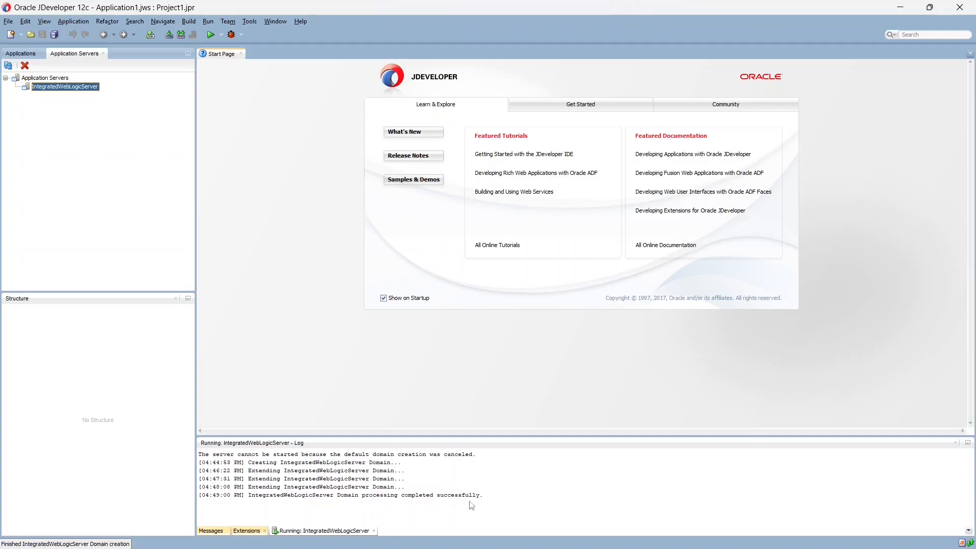
- Start IntegratedWebLogicServer, allow it through the firewall, and enlarge the log to find SOA Platform running
right_click(66, 87)
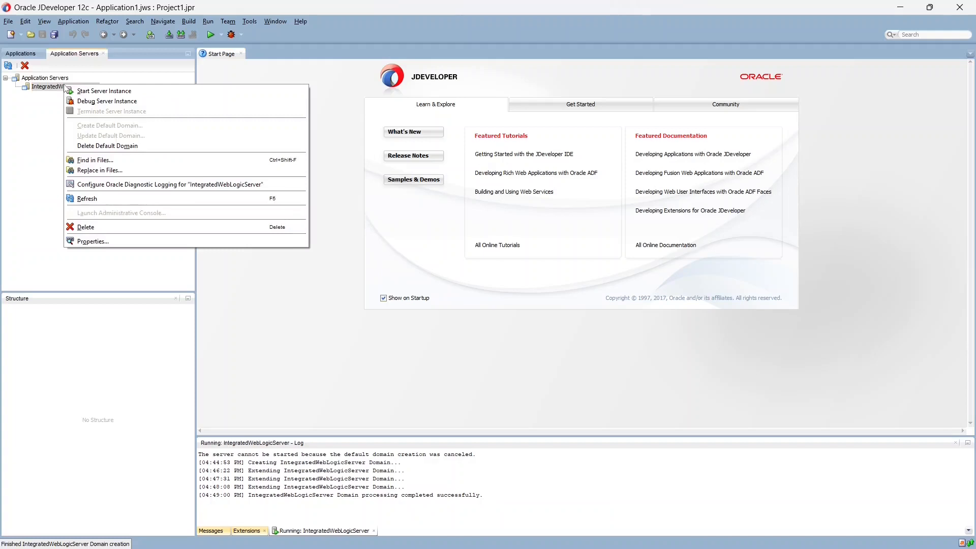
click(103, 92)
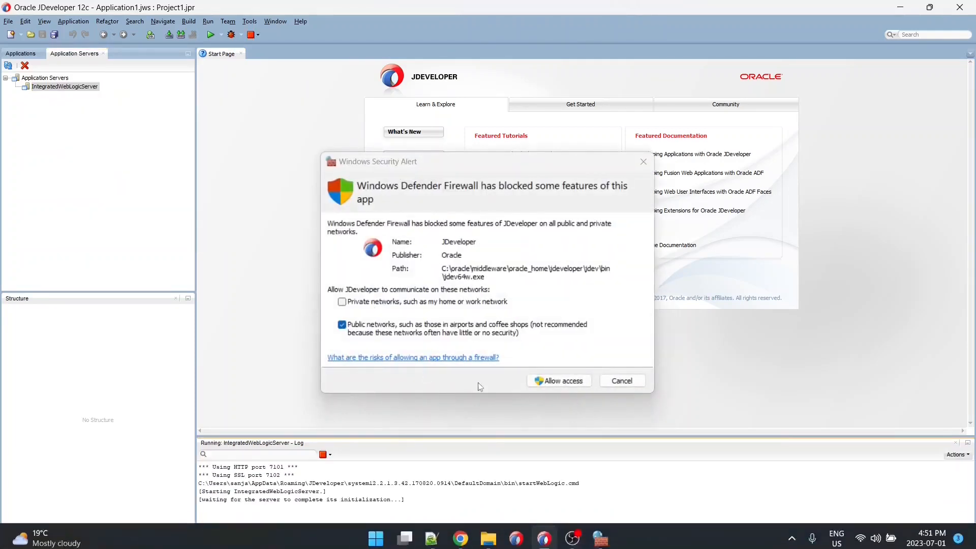
click(558, 381)
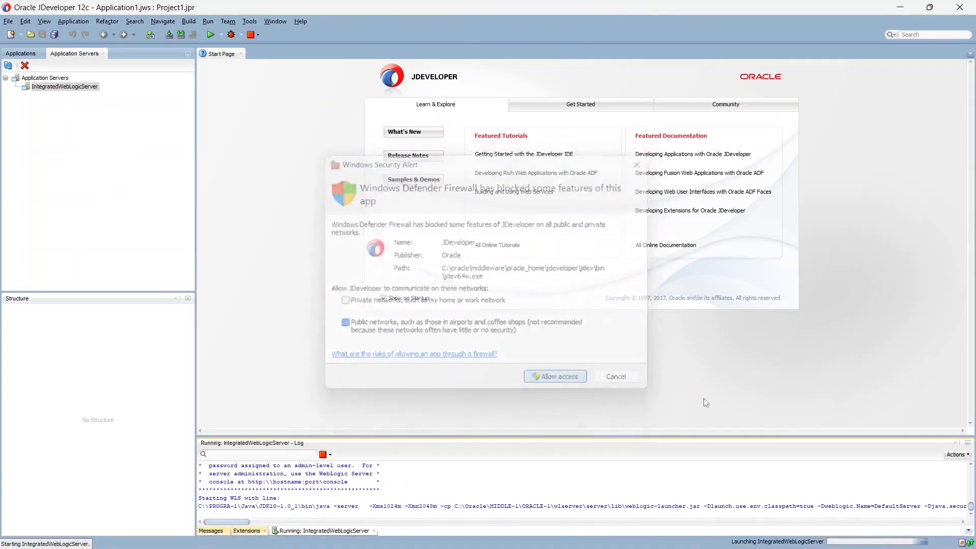
drag(485, 433, 485, 97)
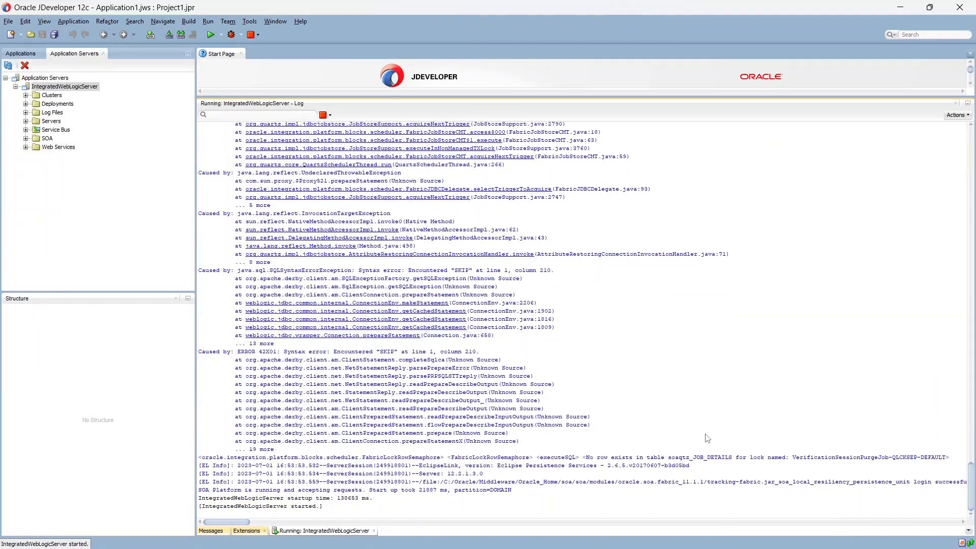
drag(199, 490, 363, 496)
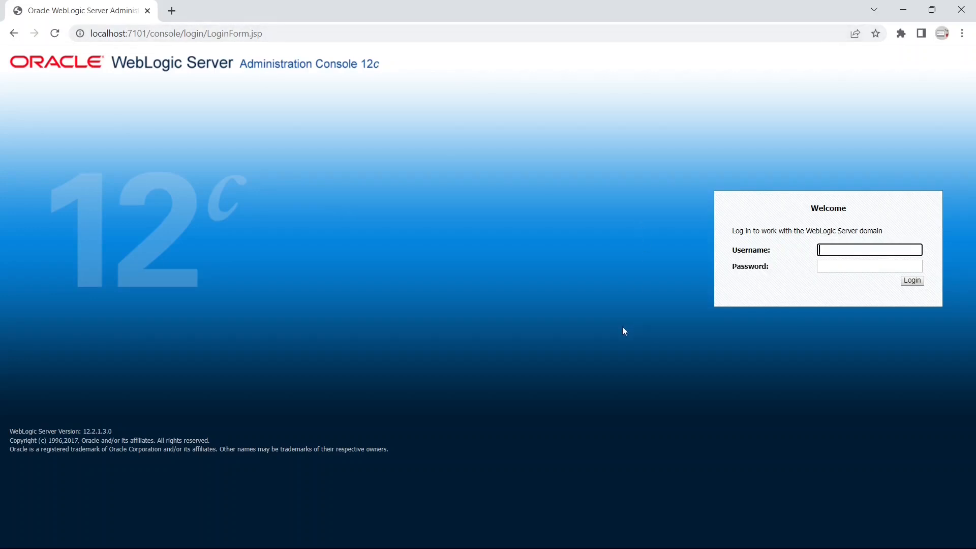
- Log in to the WebLogic Administration Console with the administrator user name and password
text(weblogic)
key(Tab)
text(welcom)
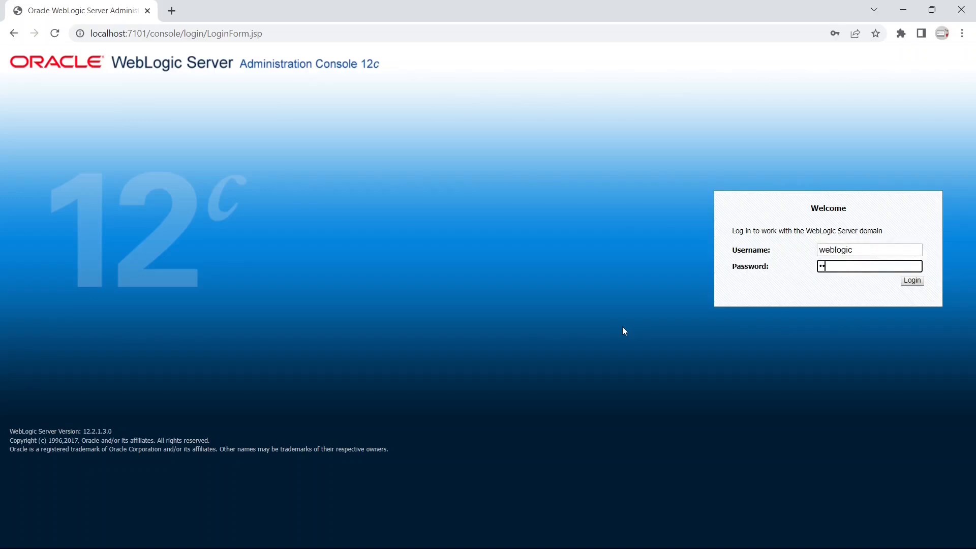
text(e1)
key(Return)
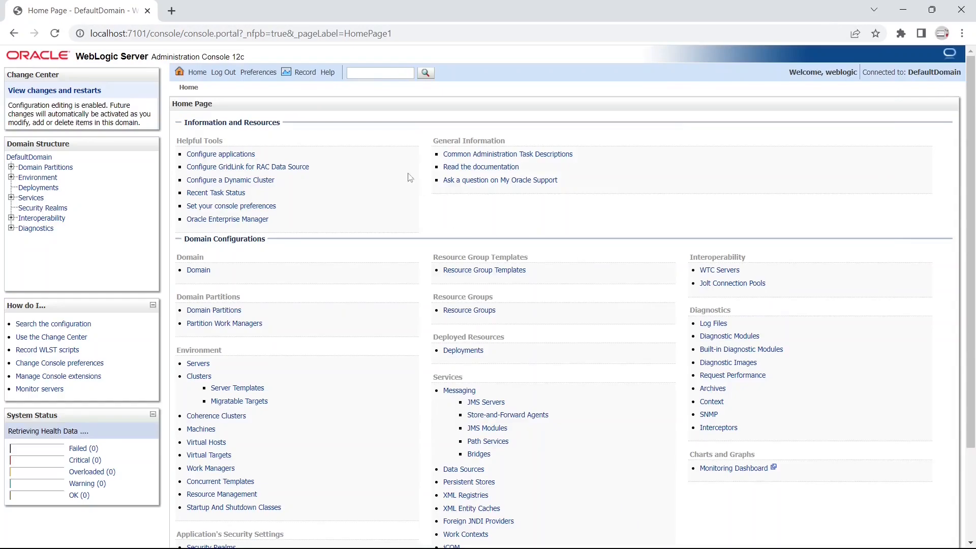
- Confirm DefaultServer is RUNNING in the servers summary, then view the DefaultDomain settings page
click(199, 364)
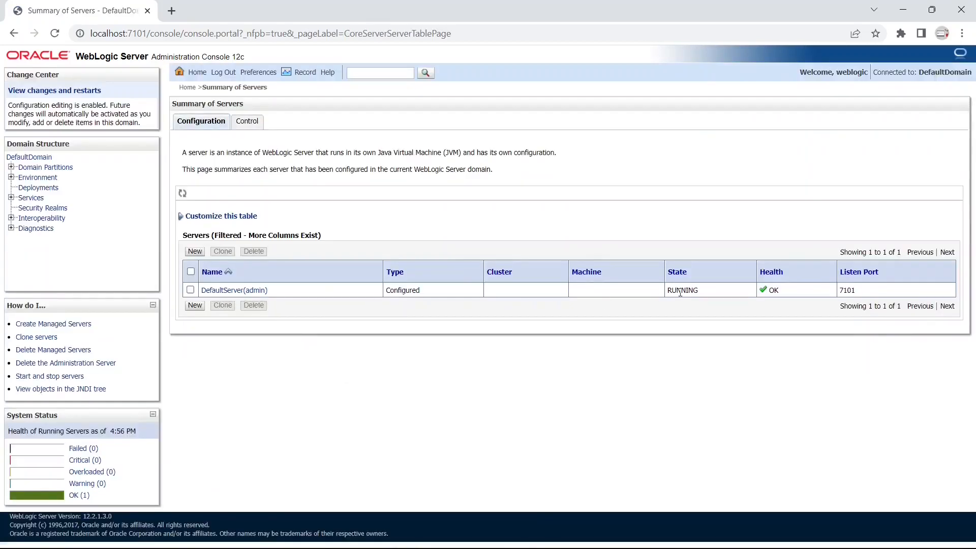
click(29, 157)
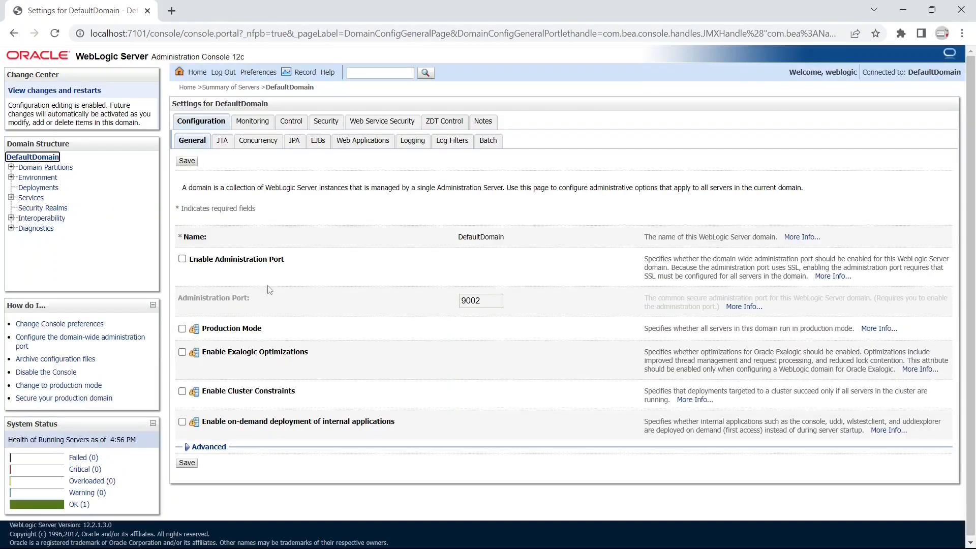
double_click(482, 240)
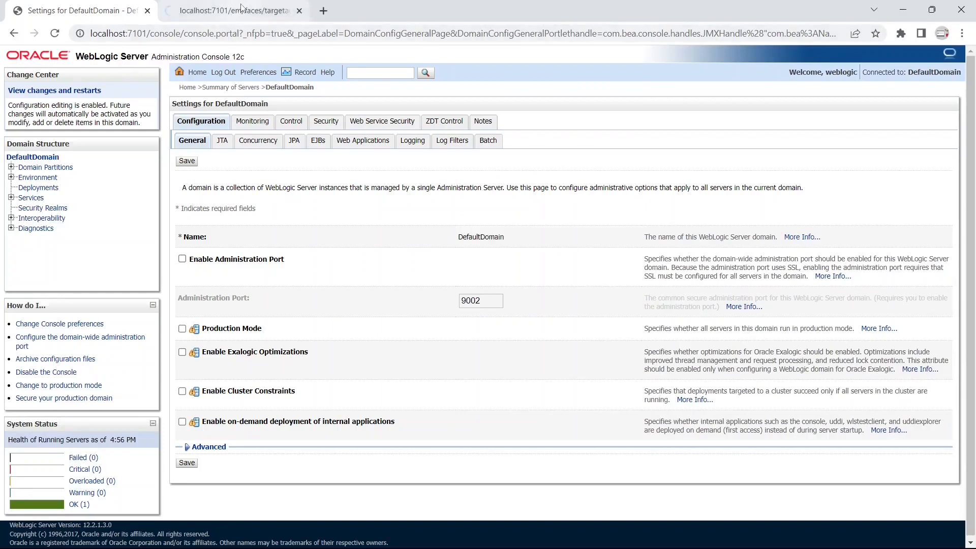
- Sign in to Enterprise Manager with the administrator credentials to reach the DefaultDomain home
click(243, 9)
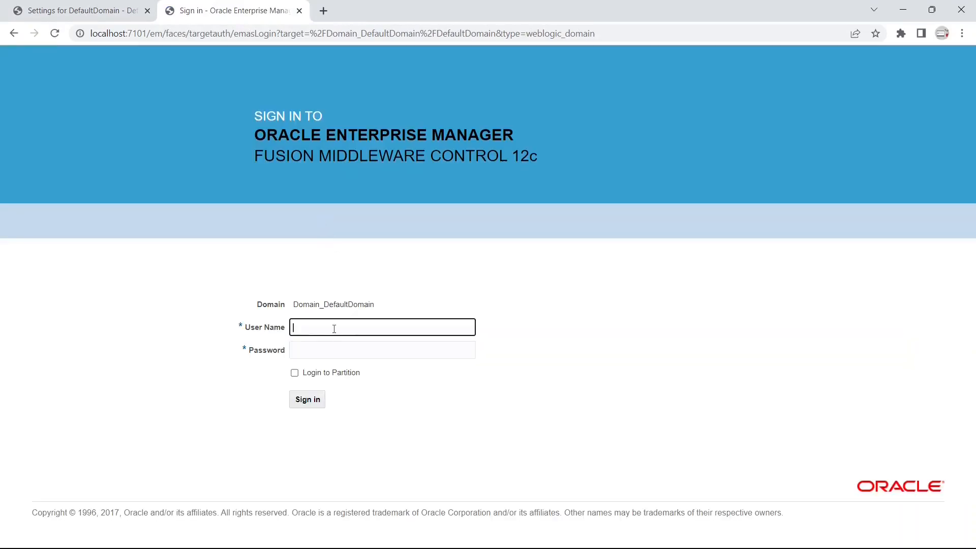
text(weblogic)
key(Tab)
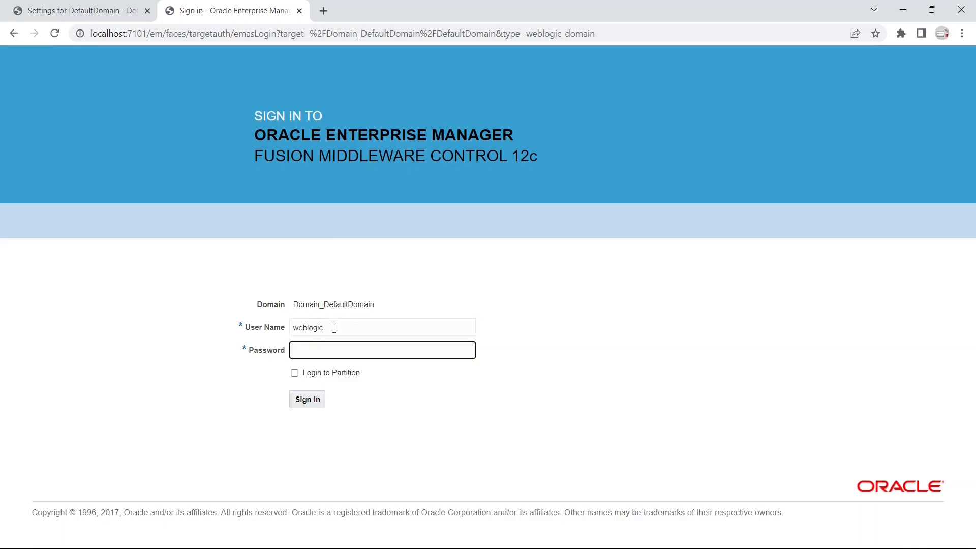
text(wel)
click(319, 400)
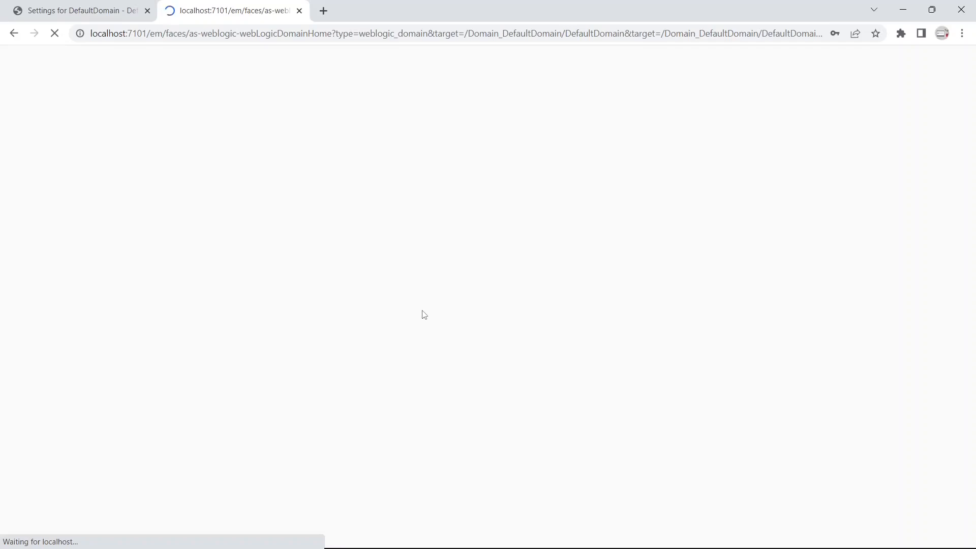
click(106, 13)
click(241, 15)
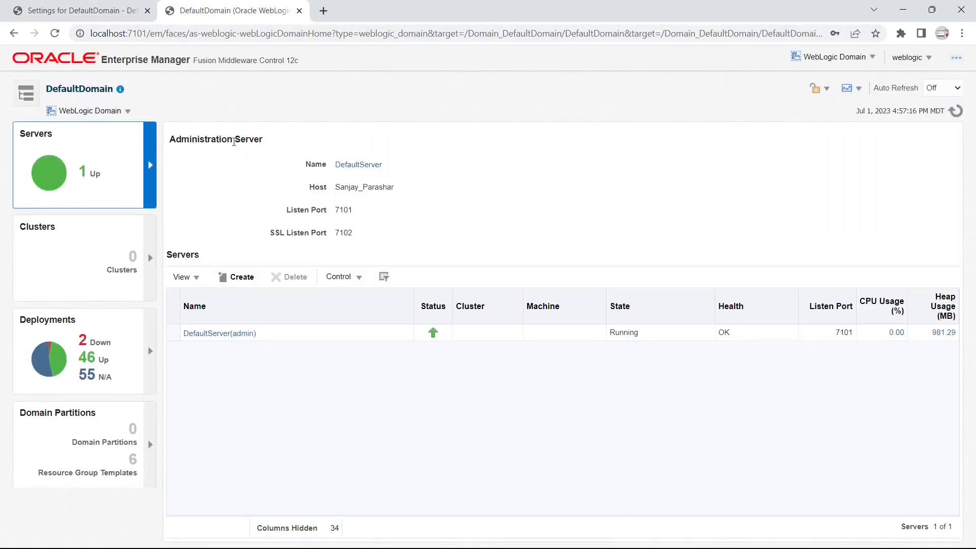
- Check the soa-infra dashboard reports SOA initialized successfully, then return to JDeveloper
click(84, 89)
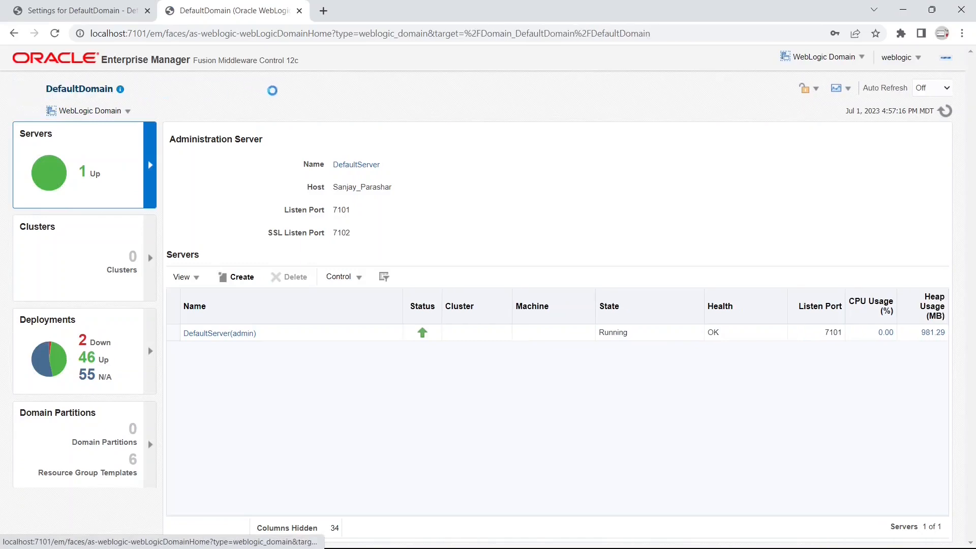
click(20, 155)
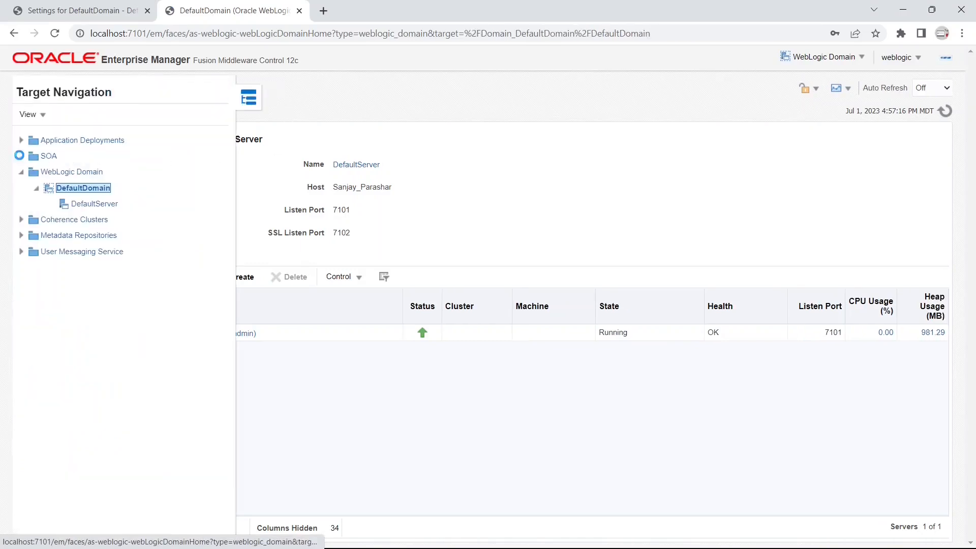
click(104, 188)
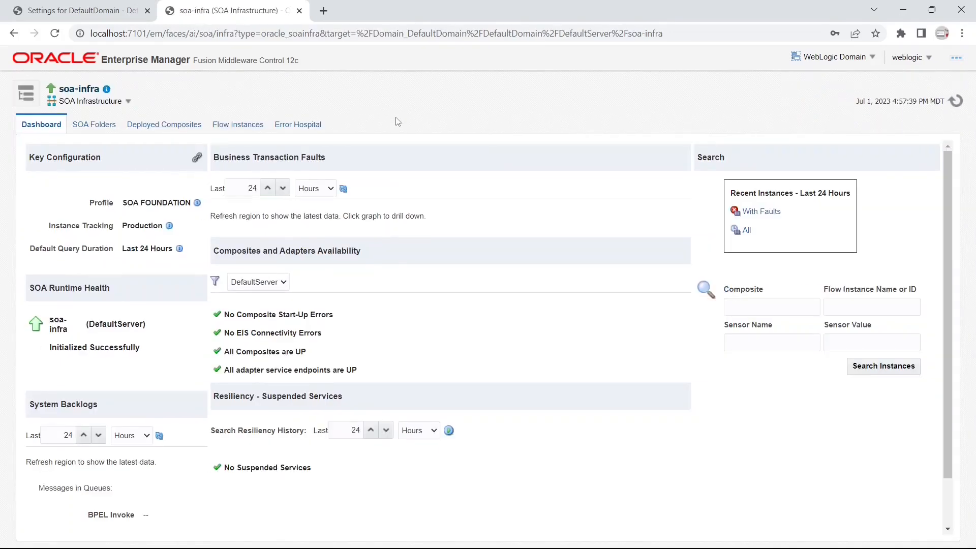
key(alt+Tab)
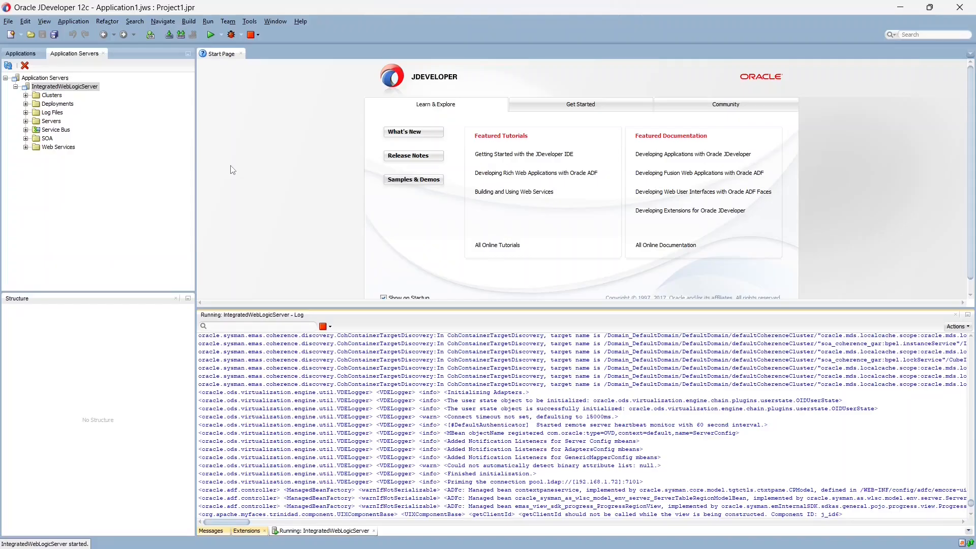
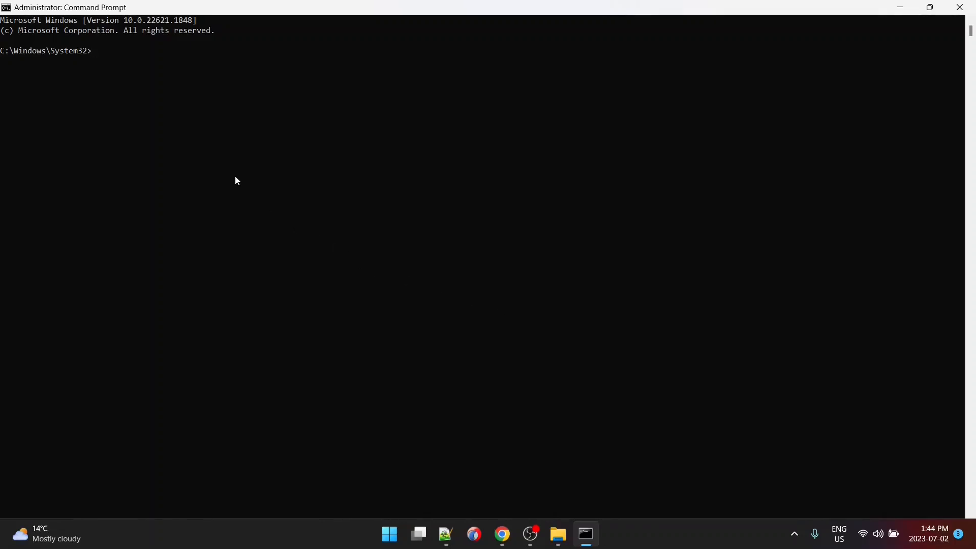
- Change the prompt to C:\Oracle\Middleware\Oracle_Home\oracle_common\common\bin and browse the soa\common\templates\wls folder
text(CD C:\Oracle\Middleware\Oracle_Home\oracle_common\common\bin)
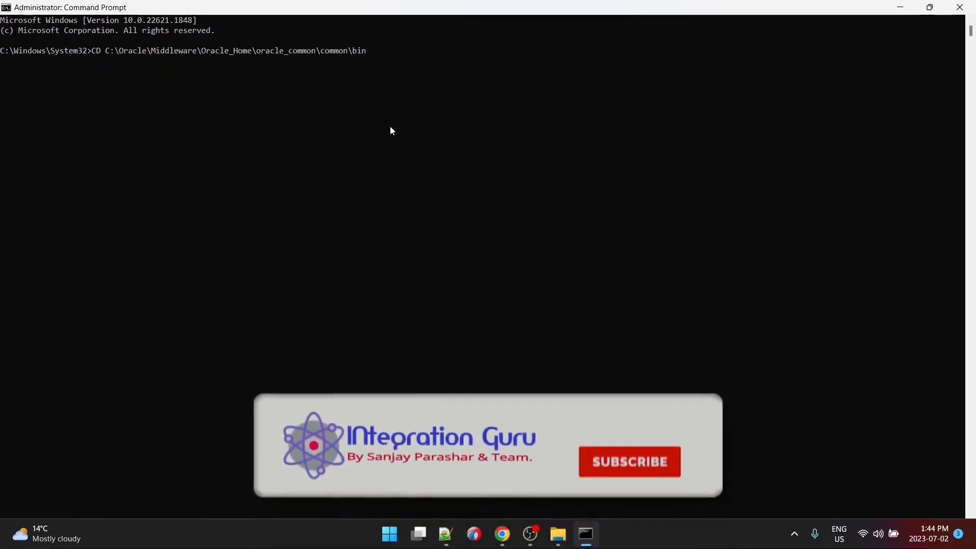
key(Return)
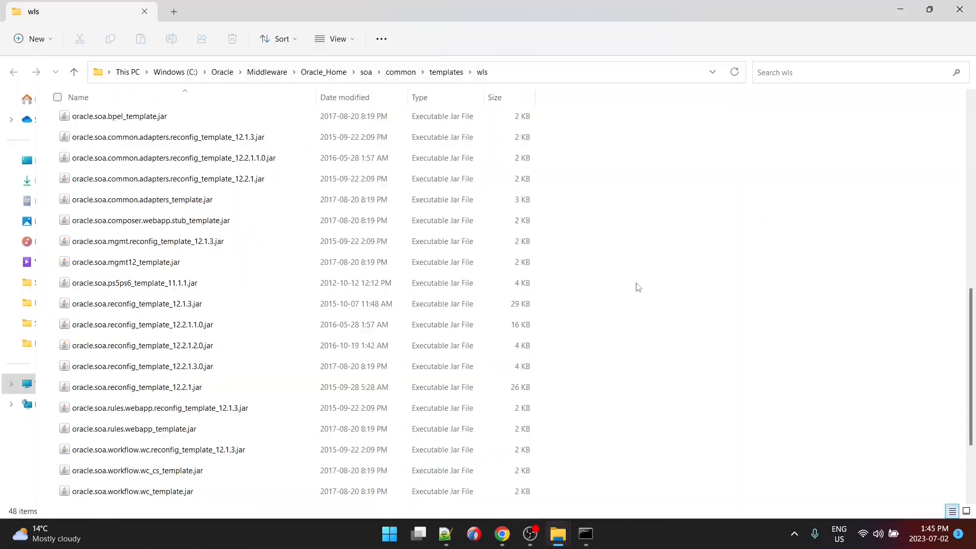
scroll(635, 285, down, 3)
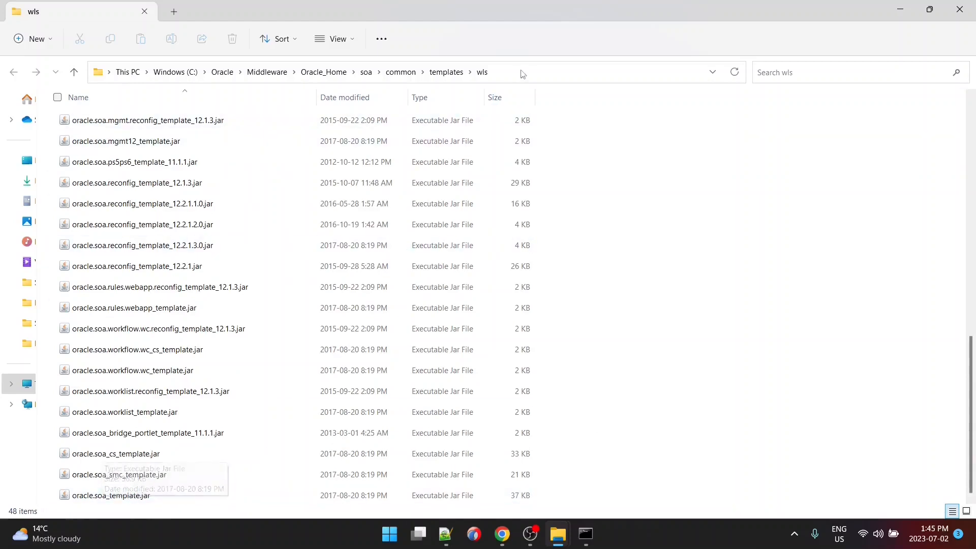
- Point File Explorer at osb\common\templates\wls, copy its path, and go back to Command Prompt
click(524, 68)
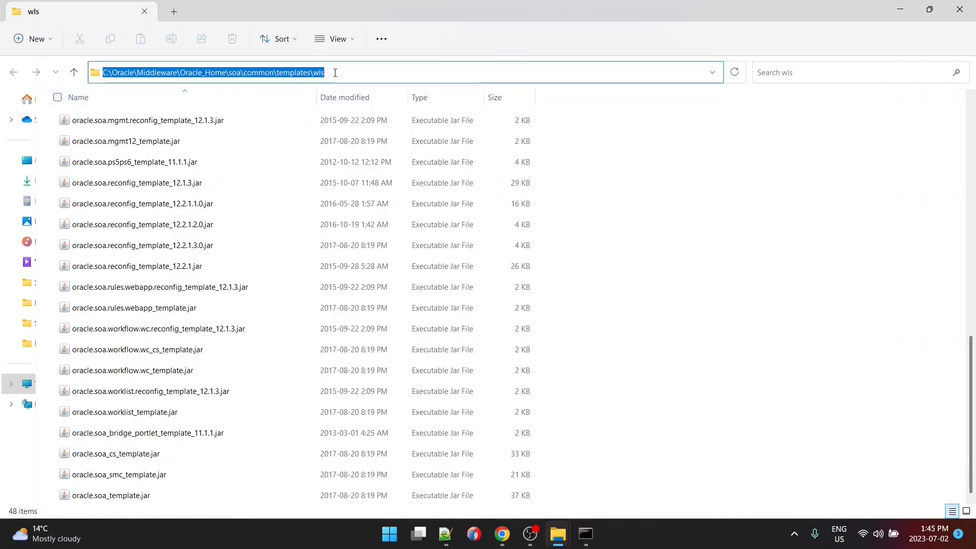
text(C:\Oracle\Middleware\Oracle_Home\osb\common\templates\wls)
key(Return)
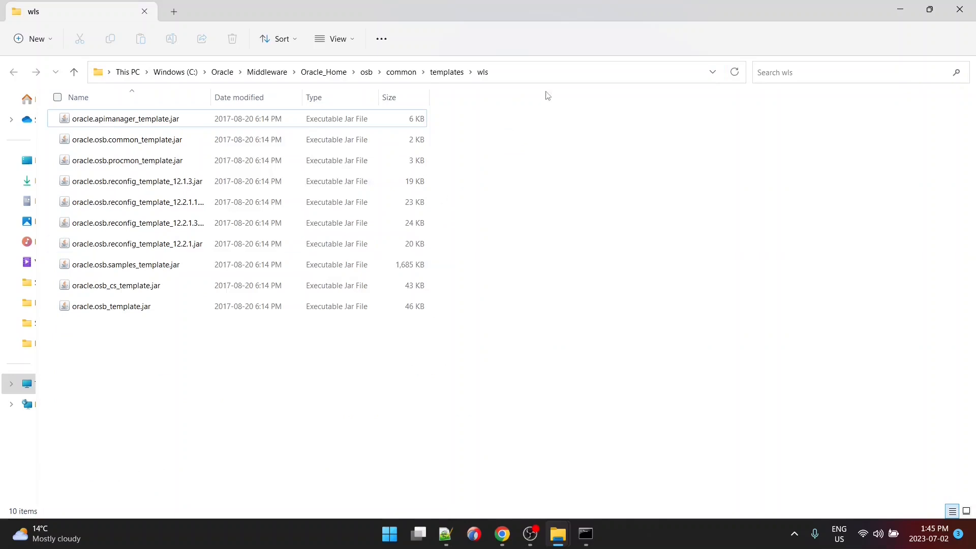
click(550, 75)
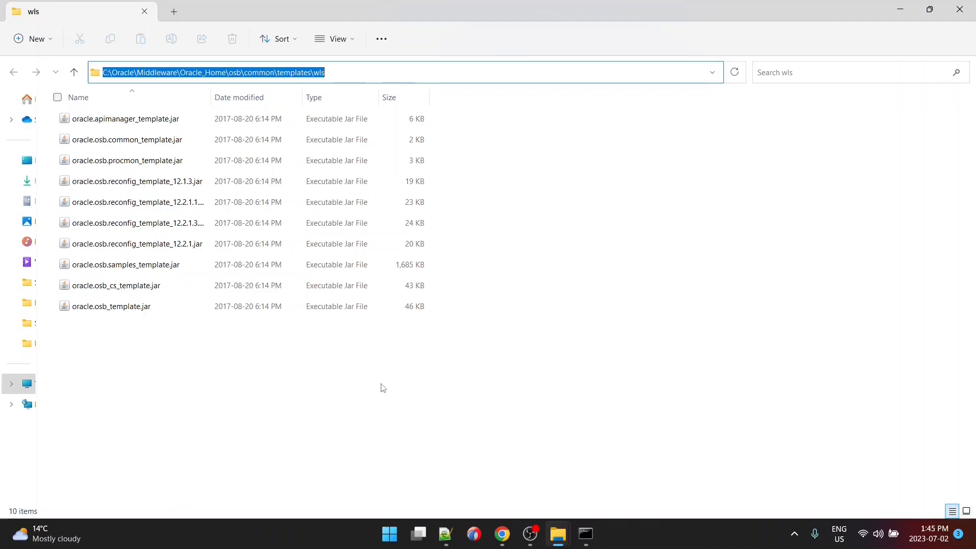
key(alt+Tab)
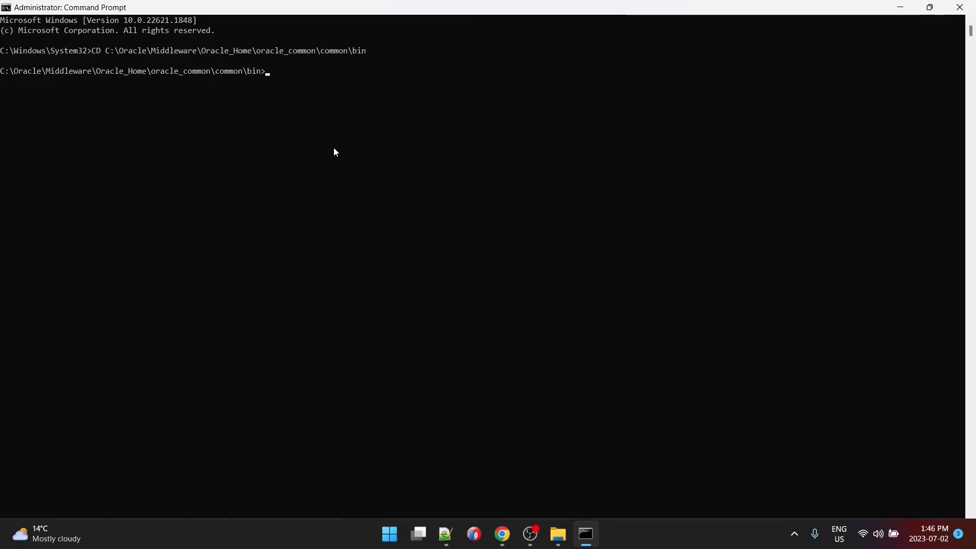
- Set QS_TEMPLATES to the SOA and OSB template jars and run qs_config.cmd
text(set QS_TEMPLATES=C:\Oracle\Middleware\Oracle_Home\soa\common\templates\wls\oracle.soa_template.jar, C:\Oracle\Middleware\Oracle_Home\osb\common\templates\wls\oracle.osb_template.jar)
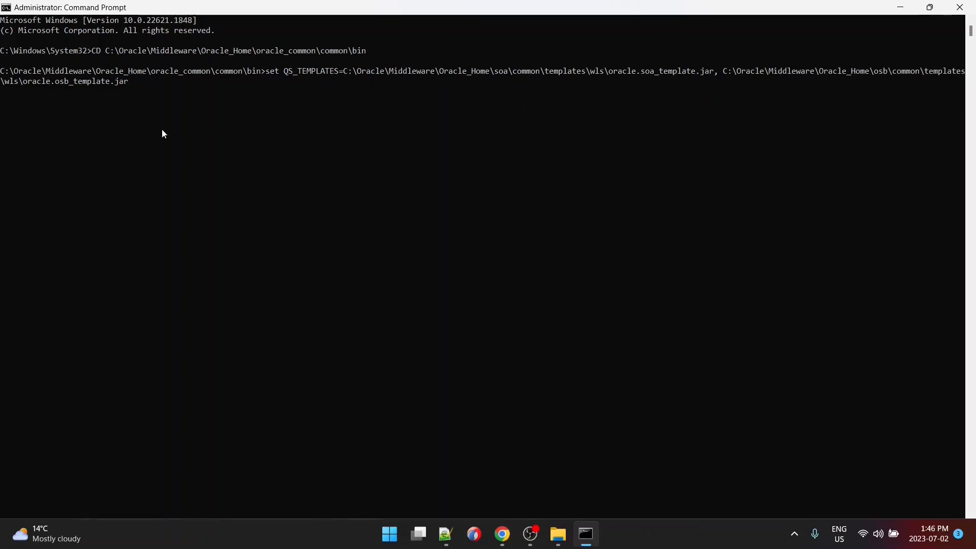
key(Return)
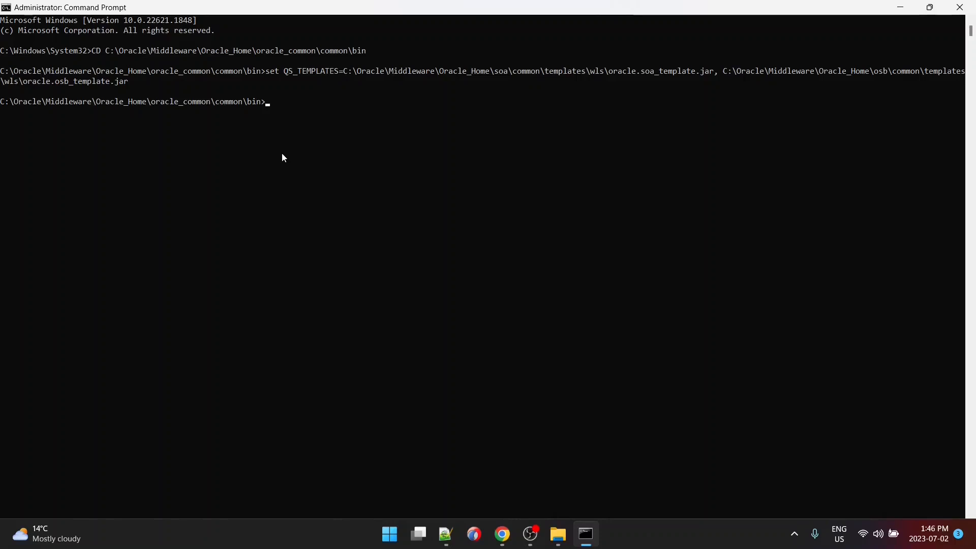
text(qs_con)
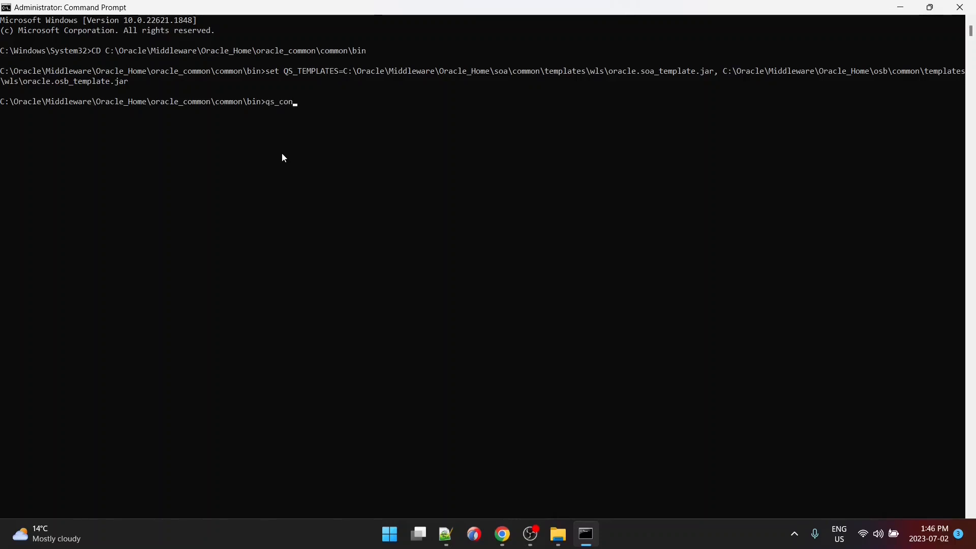
key(Tab)
key(Return)
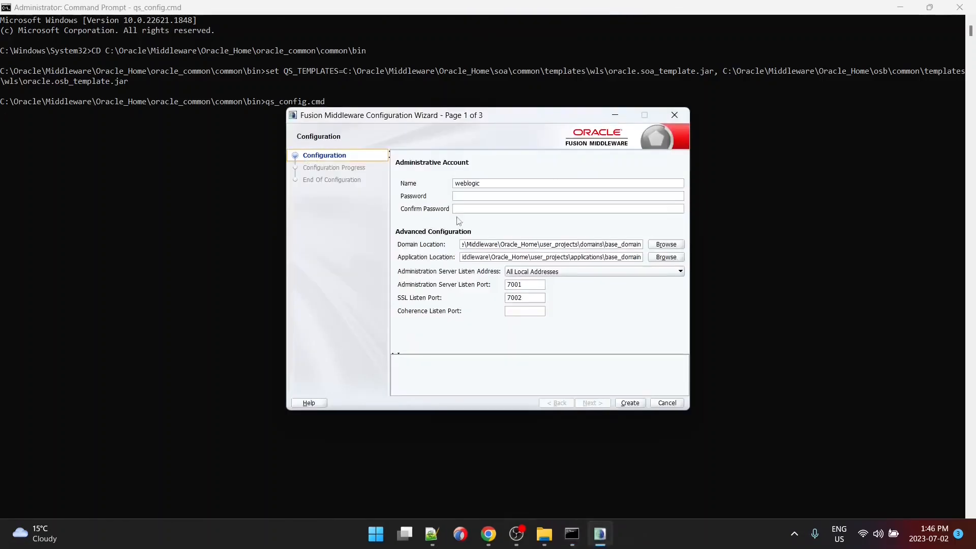
- Enter and confirm the administrator password
click(467, 195)
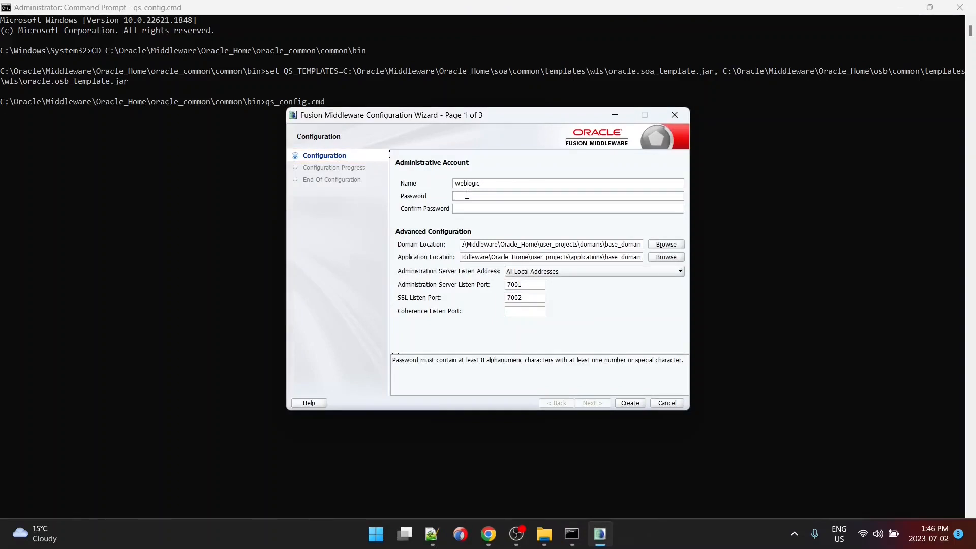
text(welcome1)
key(Tab)
text(welcome)
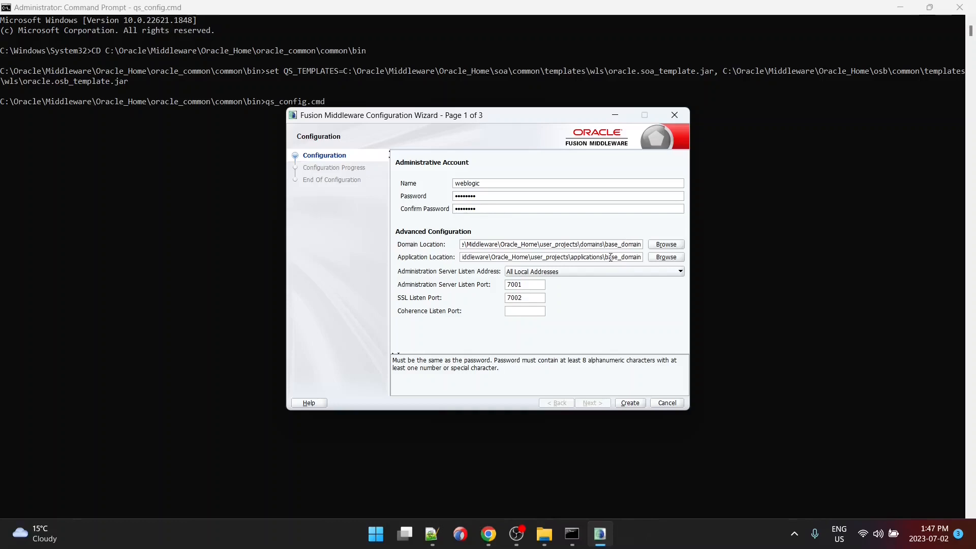
- Rename the domain and application locations from base_domain to sa_domain
click(619, 244)
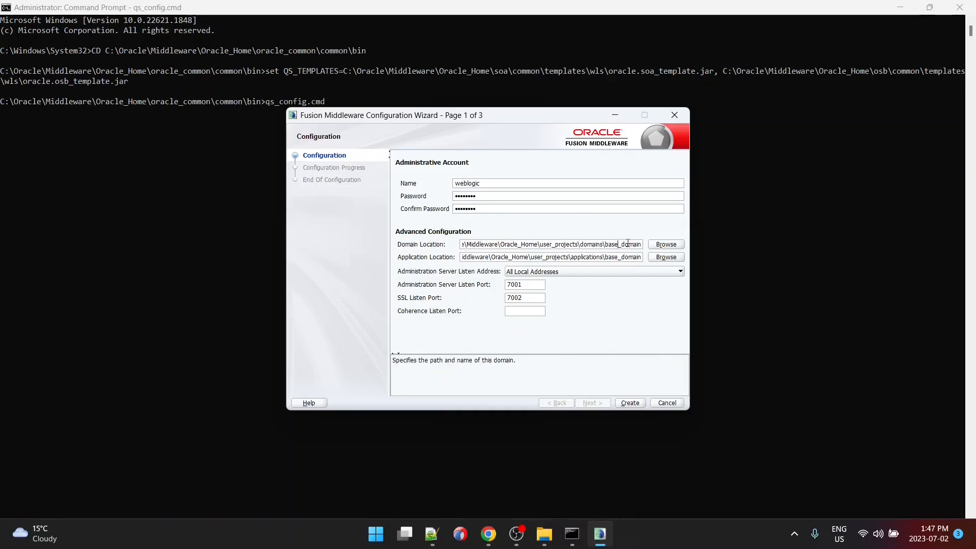
key(BackSpace)
key(BackSpace)
key(BackSpace)
key(BackSpace)
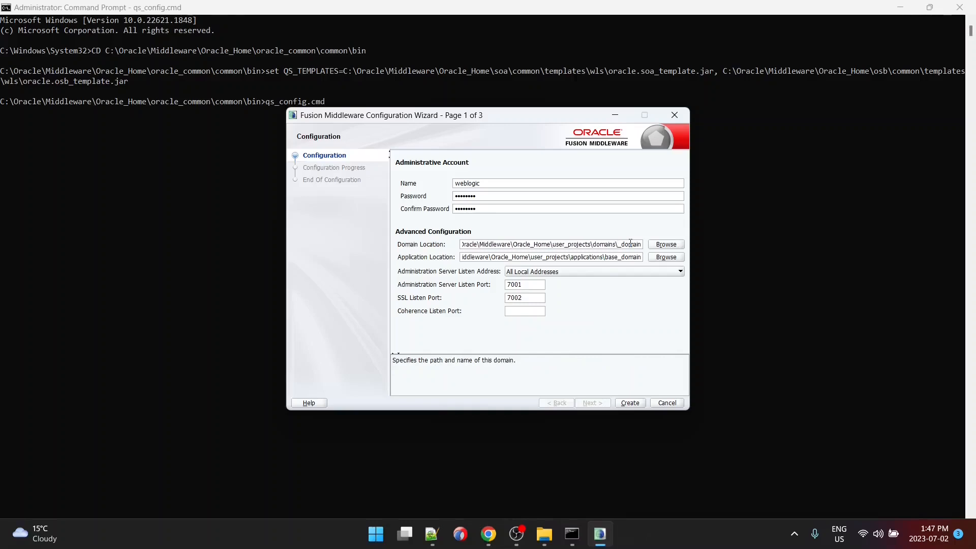
text(sa)
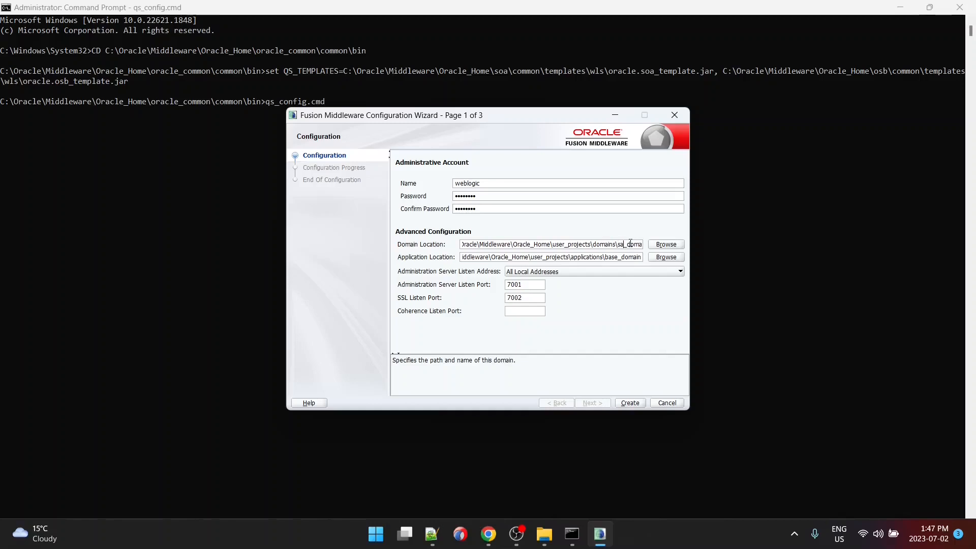
double_click(618, 256)
key(End)
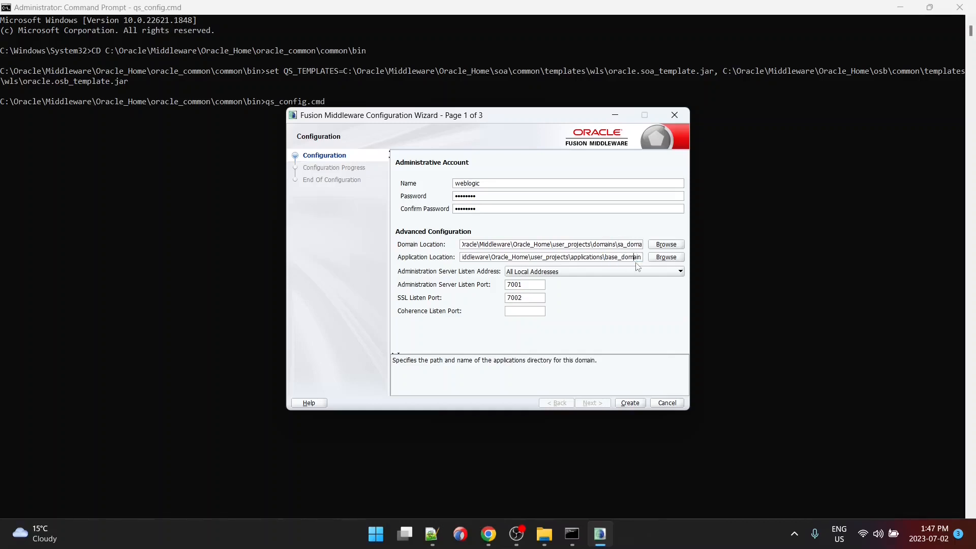
key(BackSpace)
key(BackSpace)
key(BackSpace)
key(BackSpace)
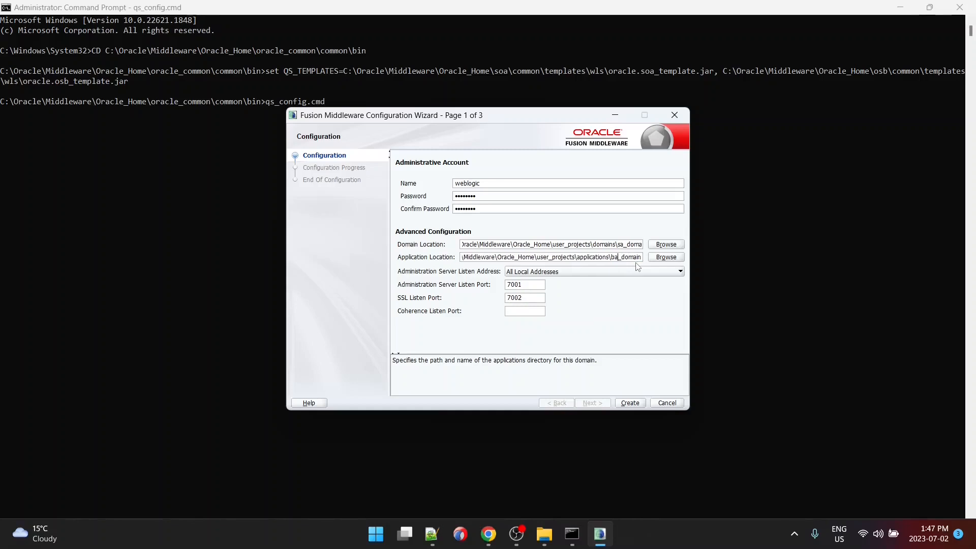
text(sa)
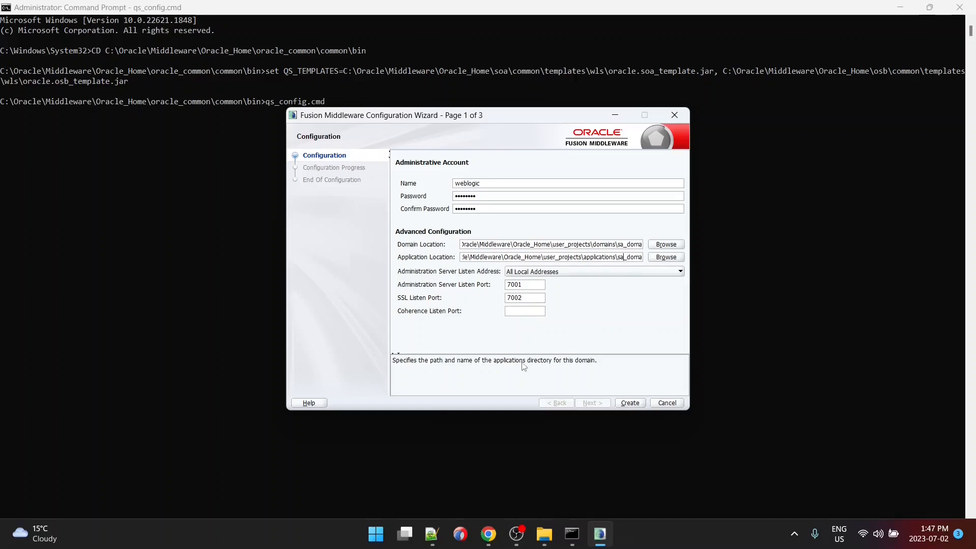
- Create sa_domain, review its location and admin URL, then finish with Start Domain checked
click(631, 403)
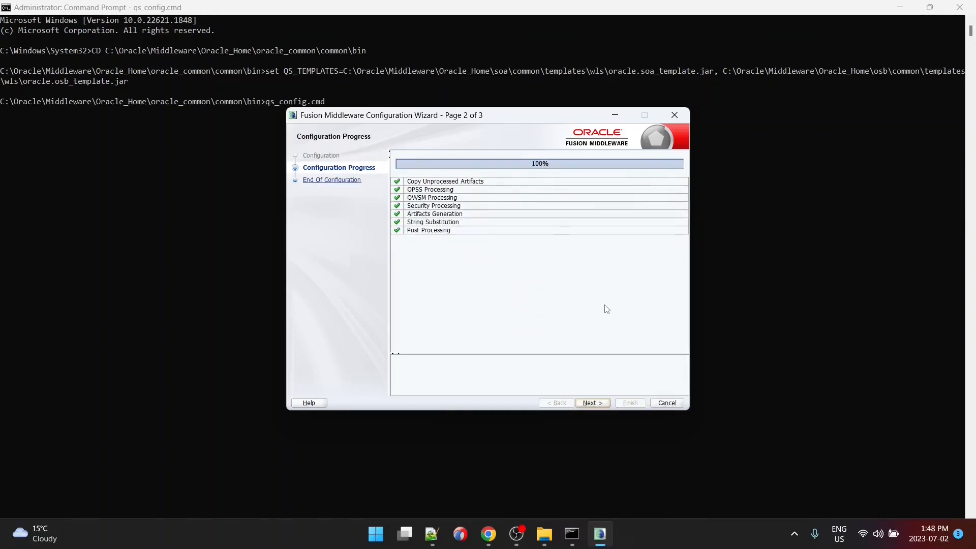
click(593, 403)
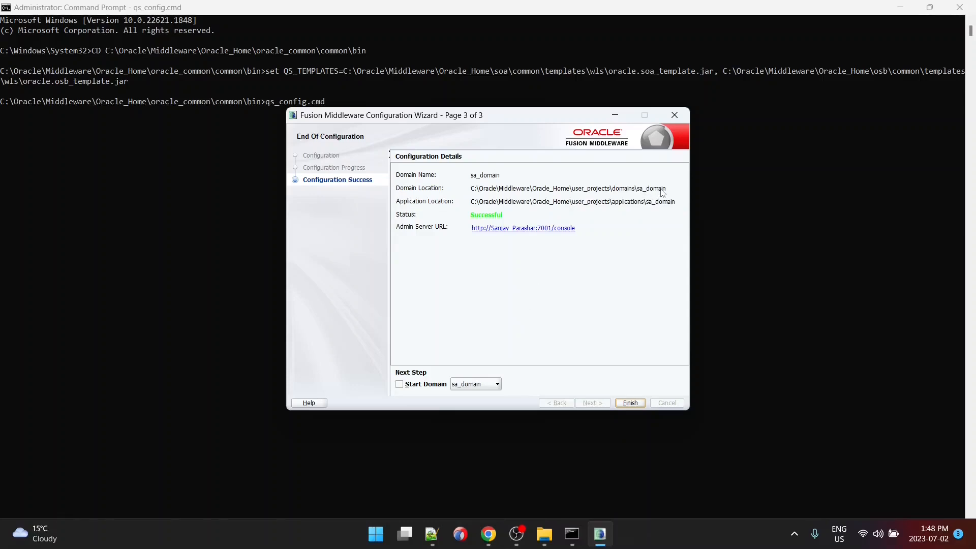
drag(671, 193, 476, 193)
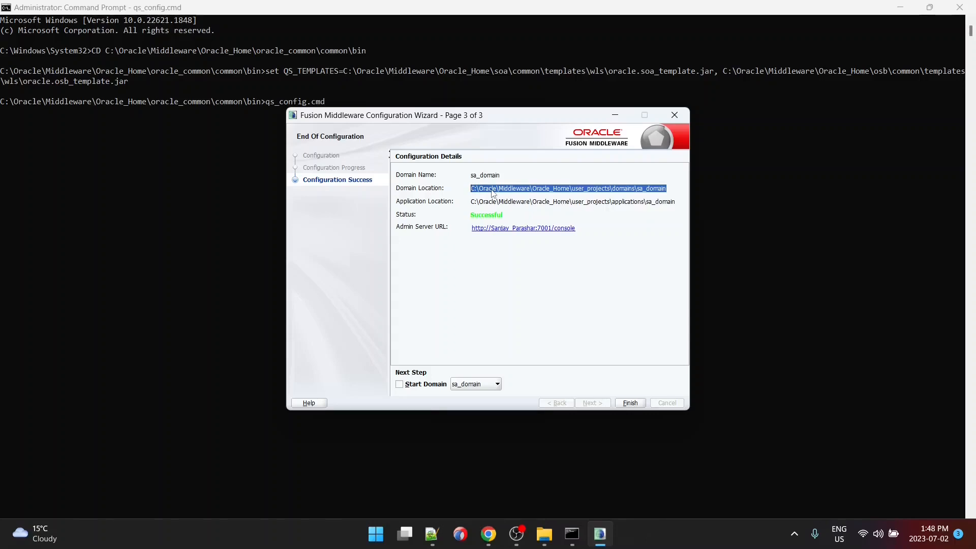
click(599, 235)
drag(554, 228, 471, 229)
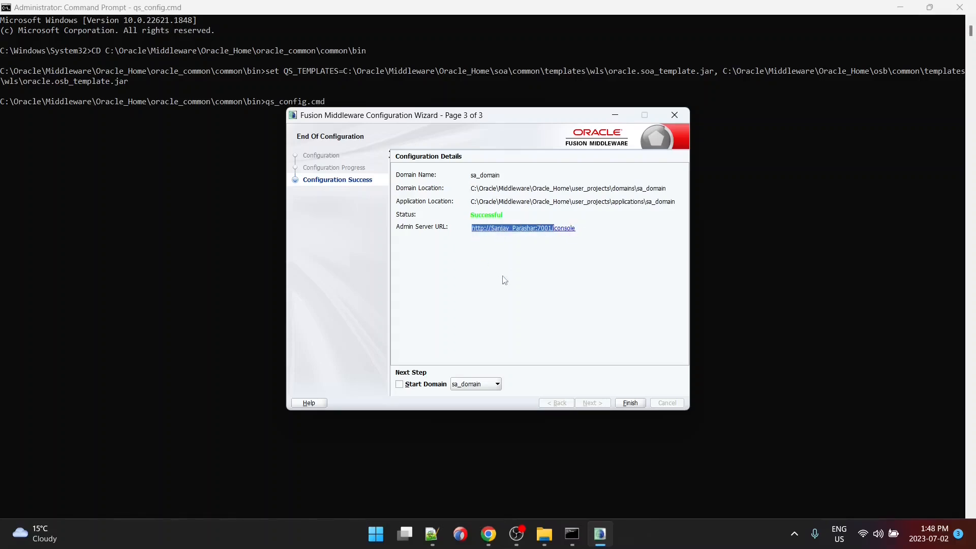
click(606, 196)
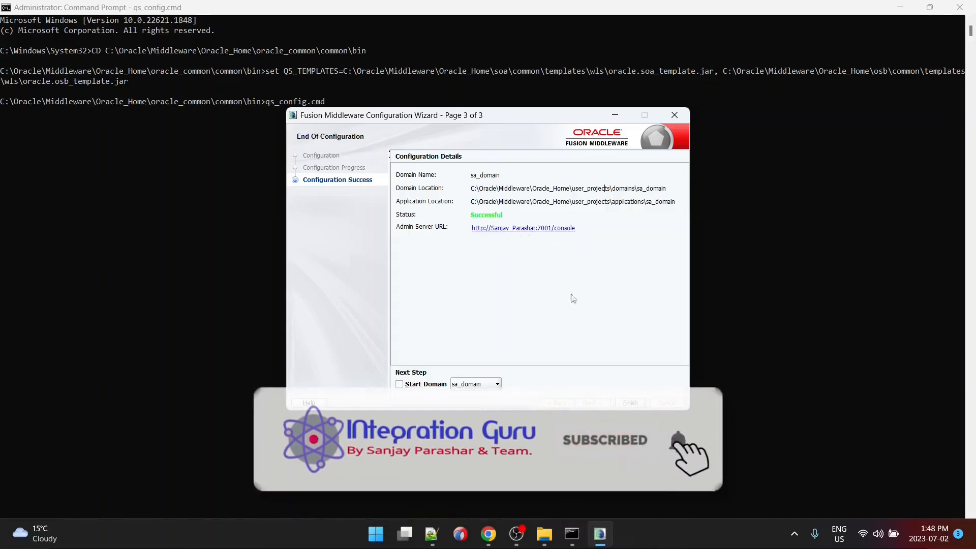
click(400, 385)
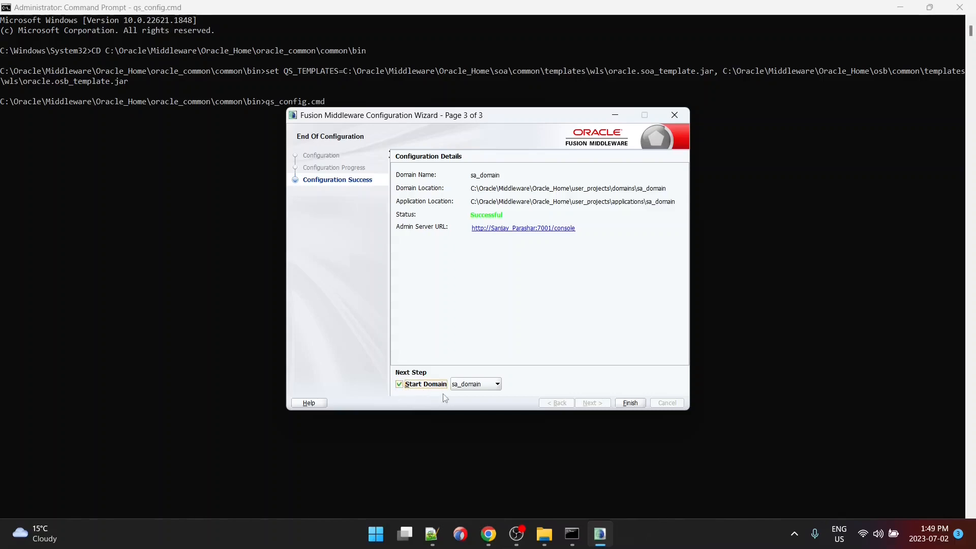
click(634, 403)
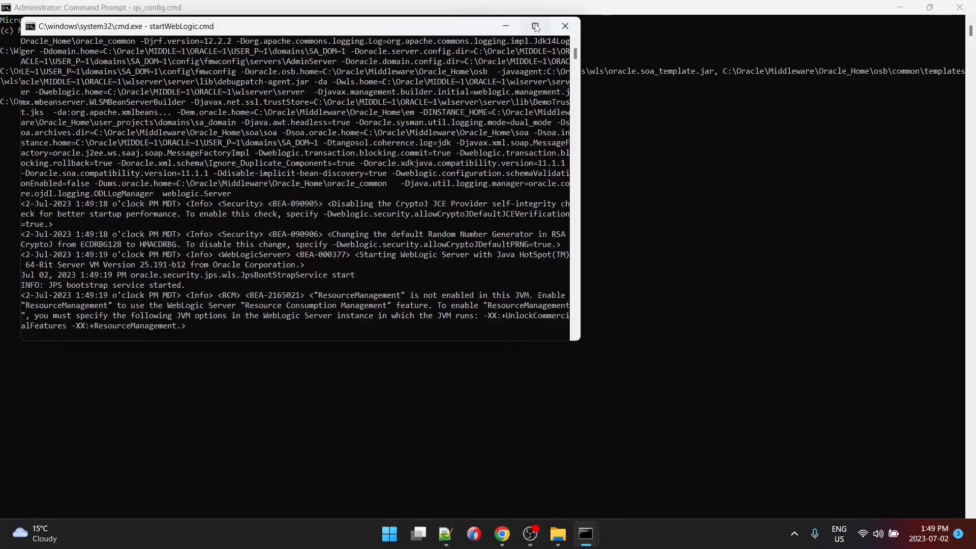
- Maximize the startWebLogic log until SOA Platform is running, then switch to the console login page
click(535, 26)
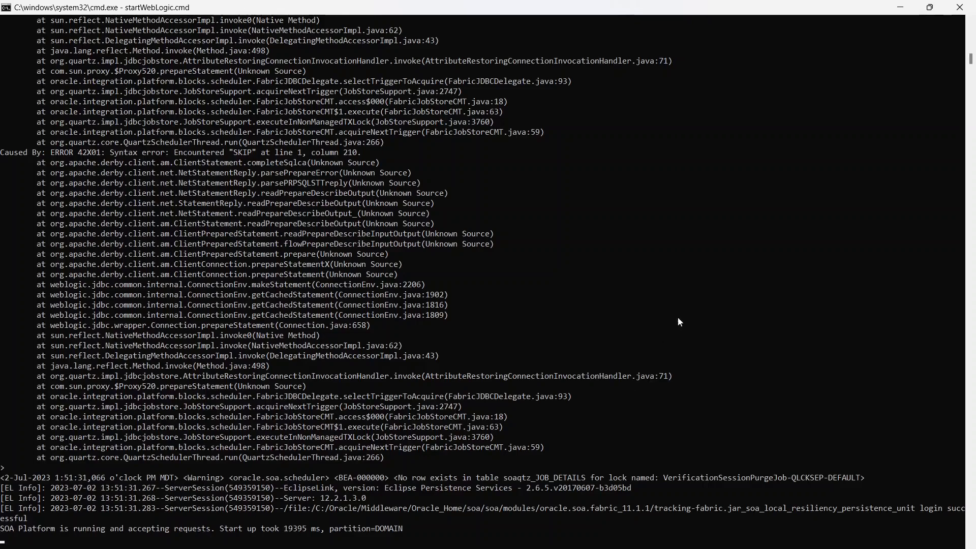
key(alt+Tab)
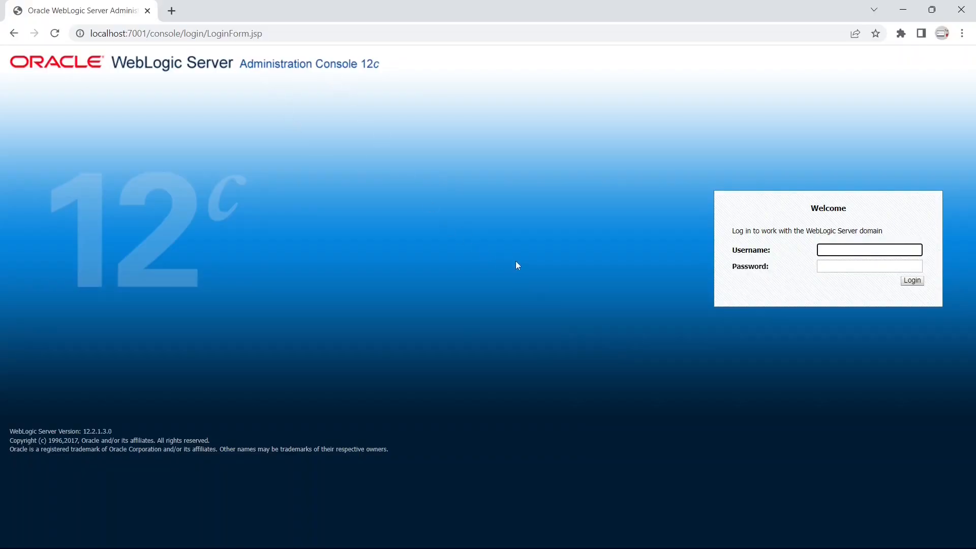
- Log in to the WebLogic console as administrator, check AdminServer under Servers, then open sa_domain
text(weblogic)
key(Tab)
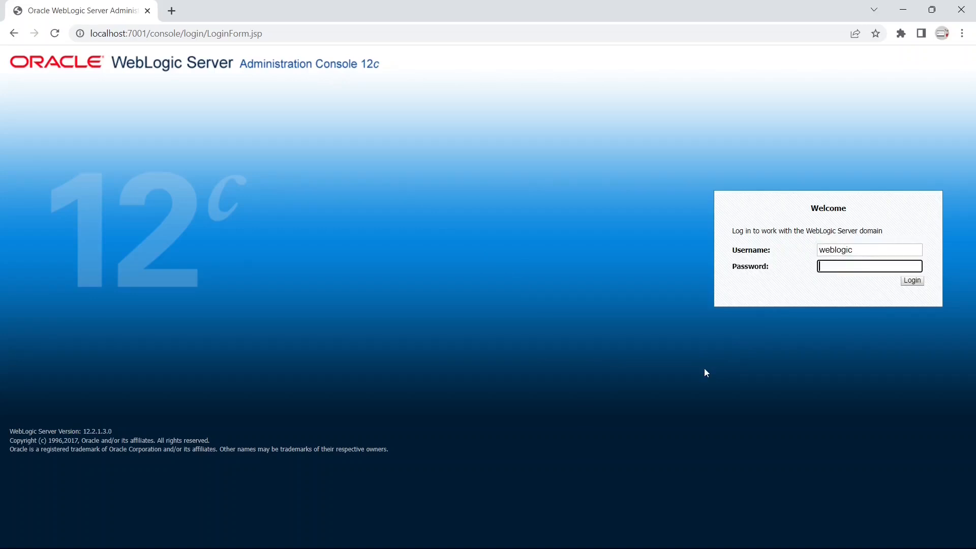
text(welcome1)
key(Return)
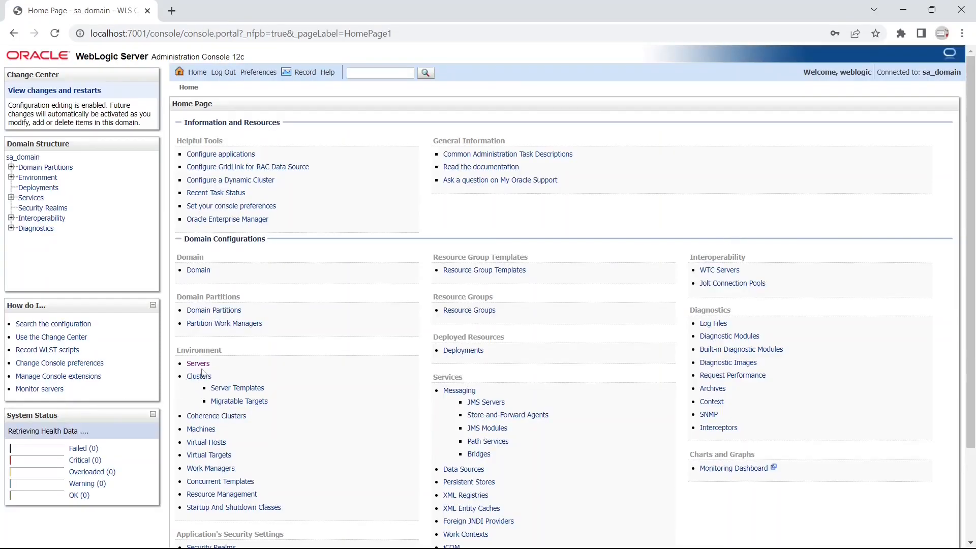
click(198, 364)
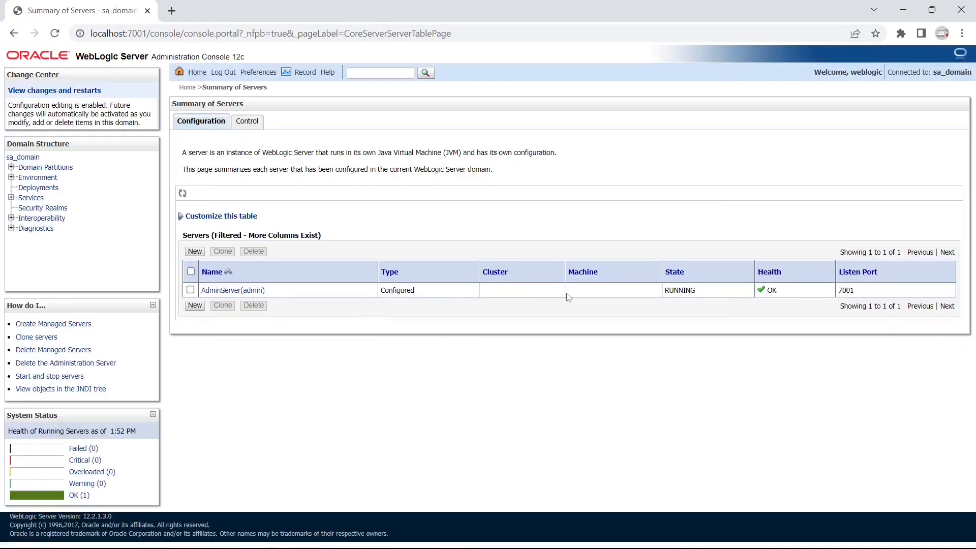
click(24, 157)
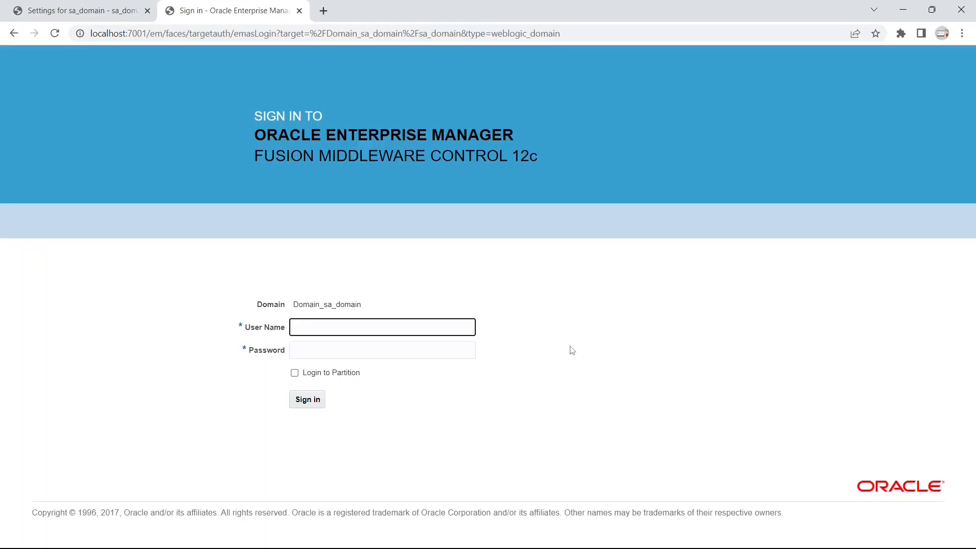
- Sign in to Enterprise Manager as administrator, review the sa_domain home page, then return to the server console
text(weblogic)
key(Tab)
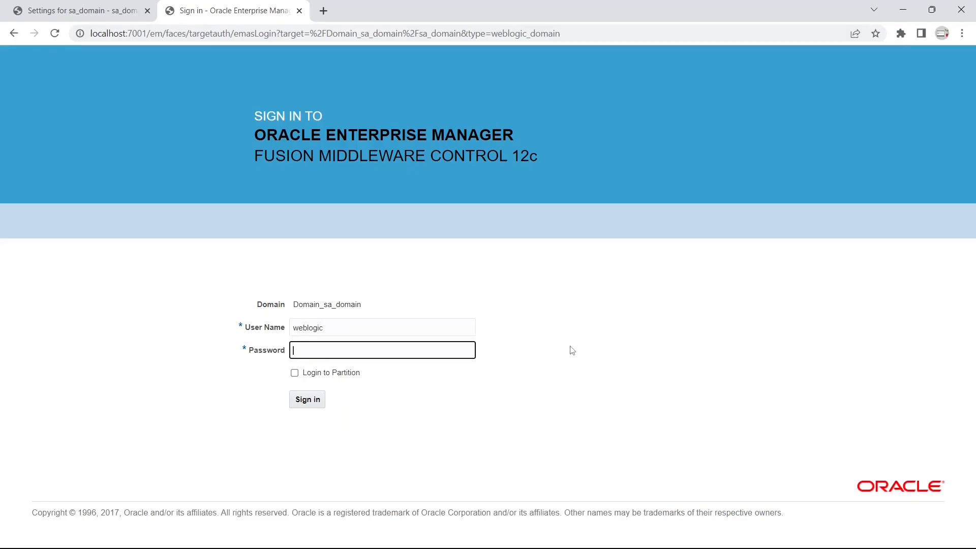
text(welcome1)
key(Return)
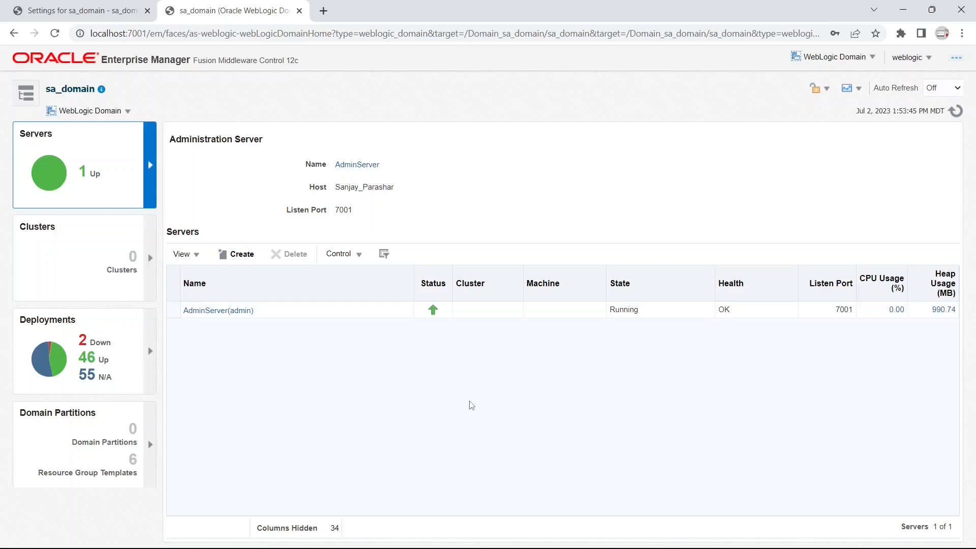
key(alt+Tab)
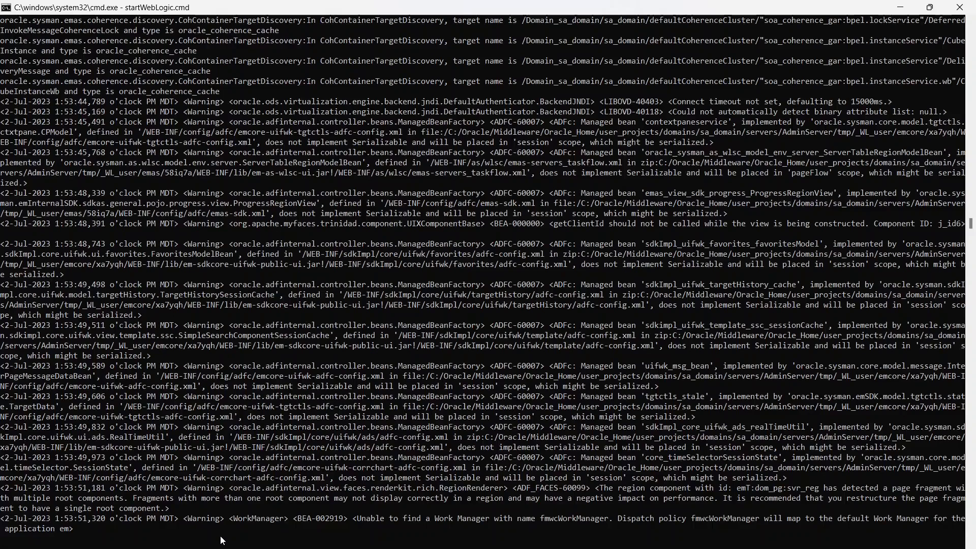
- Stop the WebLogic server with Ctrl+C and confirm terminating the batch job
key(ctrl+c)
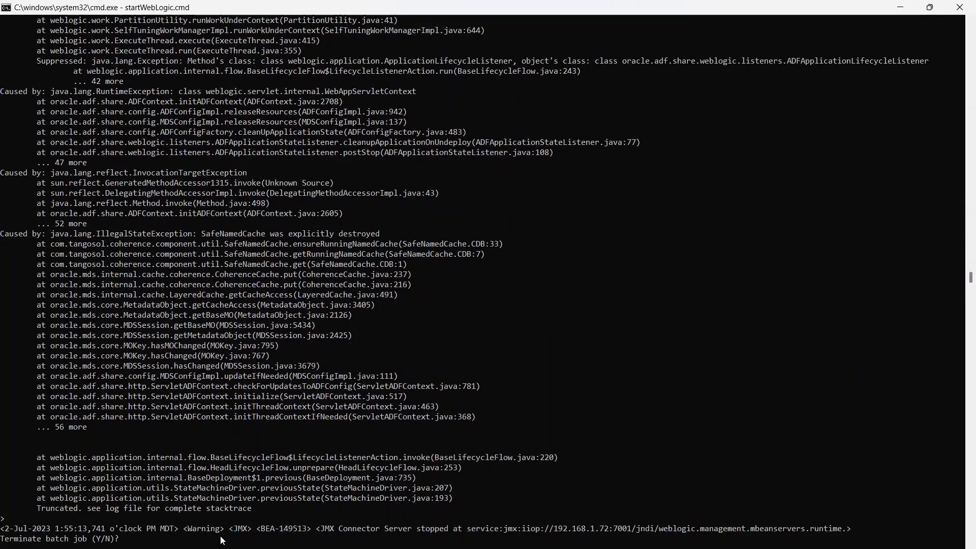
key(Return)
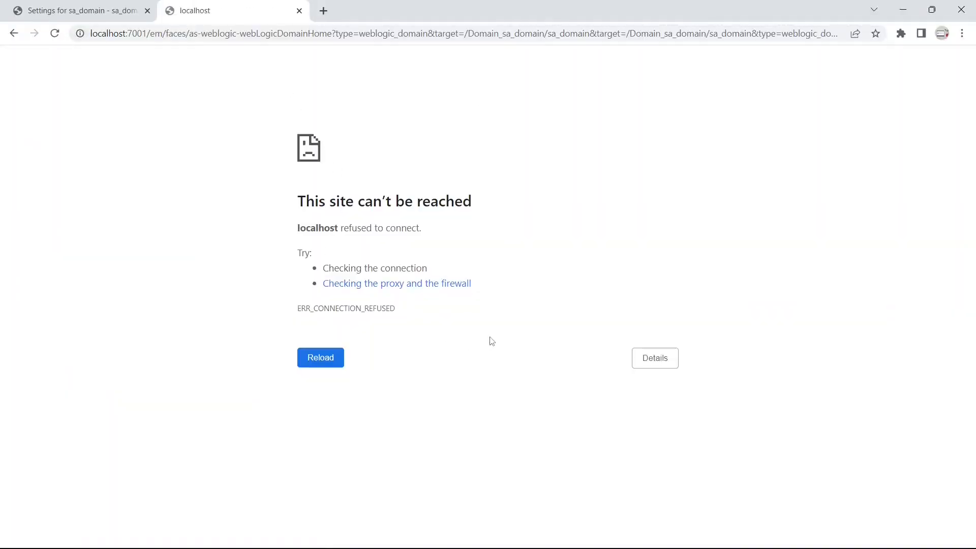
- Clear the console with cls and change into the sa_domain bin folder with cd ./bin
key(alt+Tab)
text(cls)
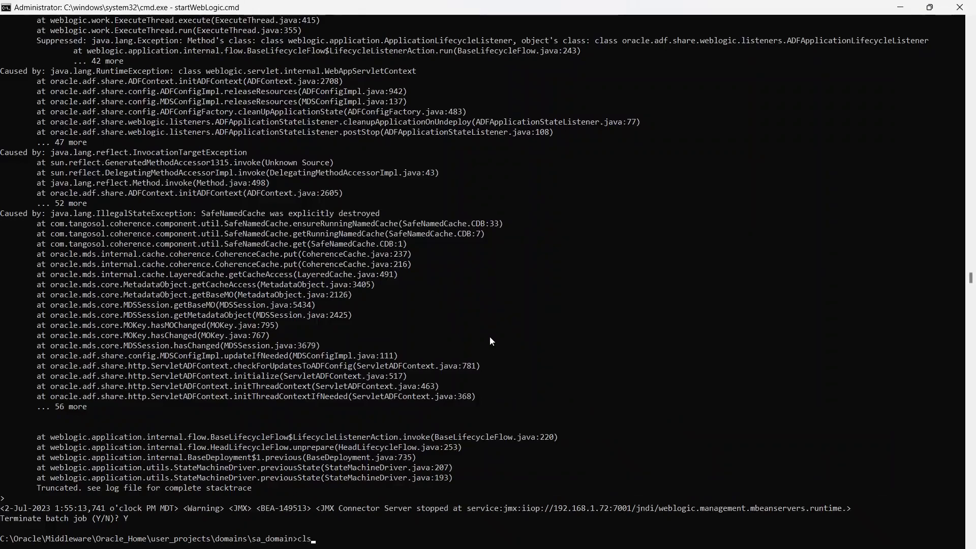
key(Return)
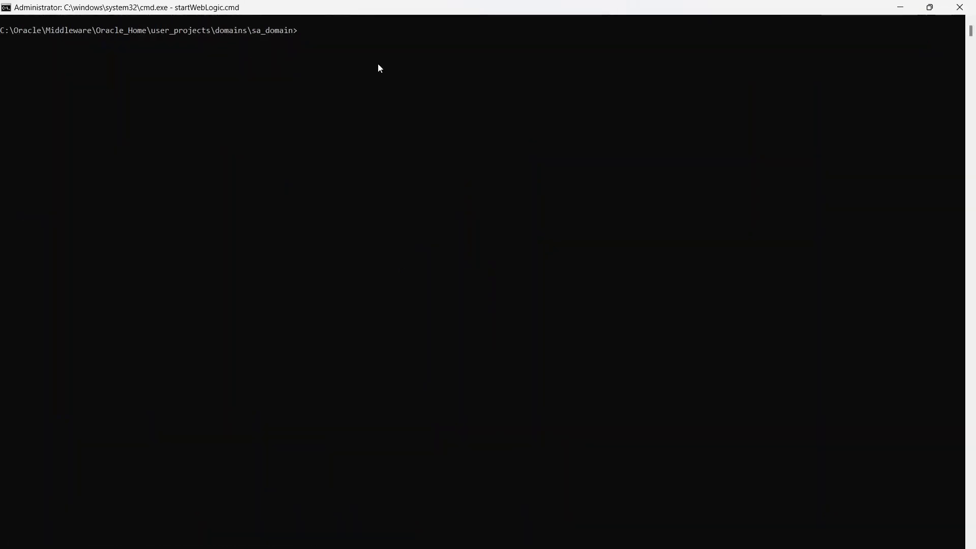
text(start)
key(Tab)
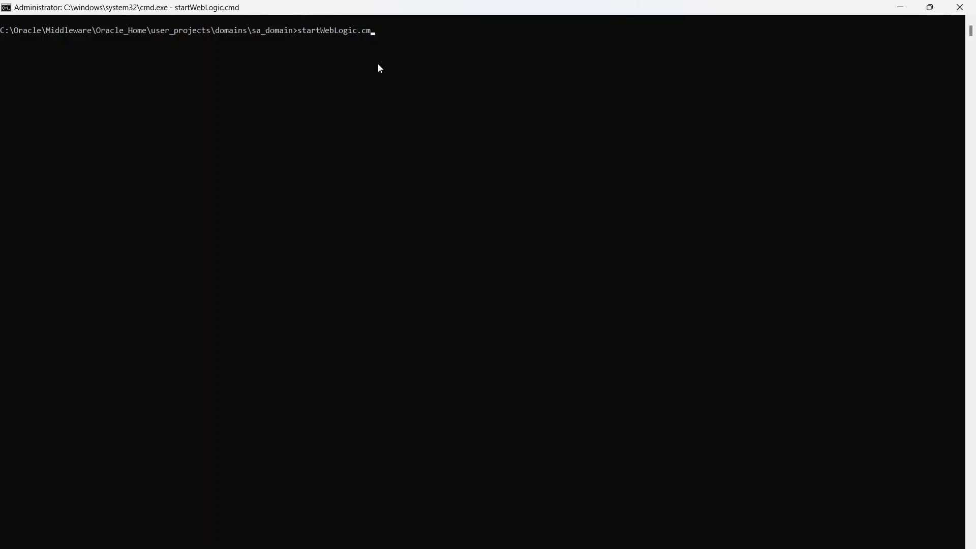
key(BackSpace)
key(BackSpace)
key(BackSpace)
key(BackSpace)
key(BackSpace)
key(BackSpace)
key(BackSpace)
key(BackSpace)
key(BackSpace)
key(BackSpace)
key(BackSpace)
key(BackSpace)
key(BackSpace)
key(BackSpace)
key(BackSpace)
key(BackSpace)
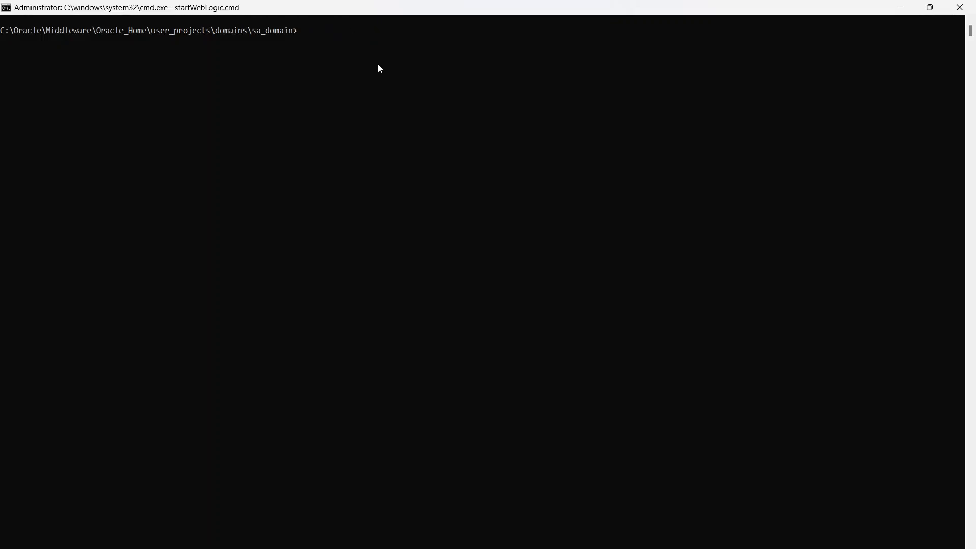
text(cd)
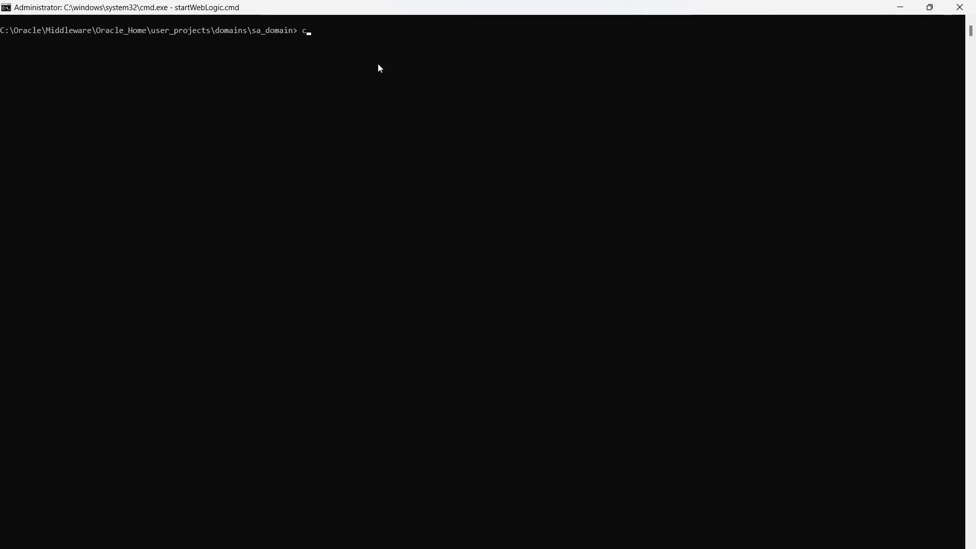
key(BackSpace)
key(BackSpace)
key(BackSpace)
text(cd)
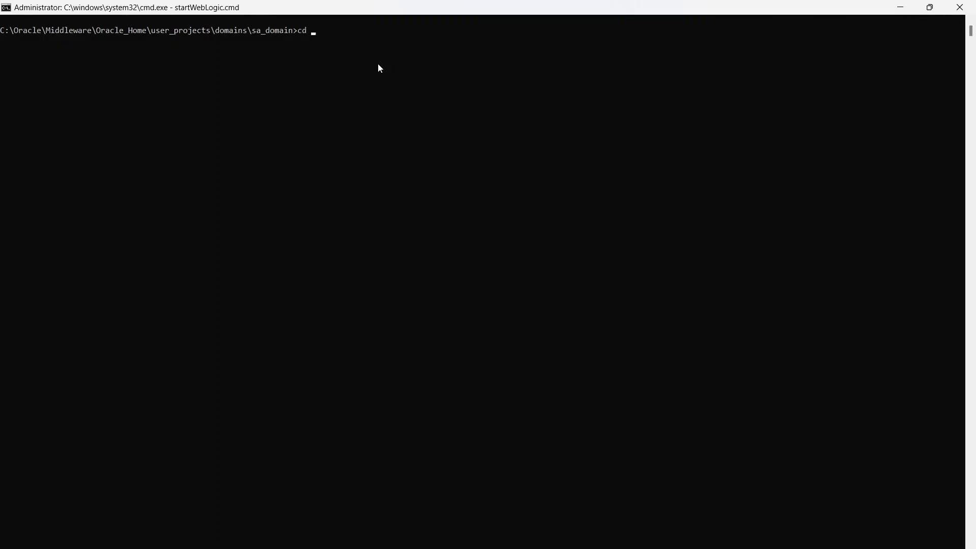
text( ./bin)
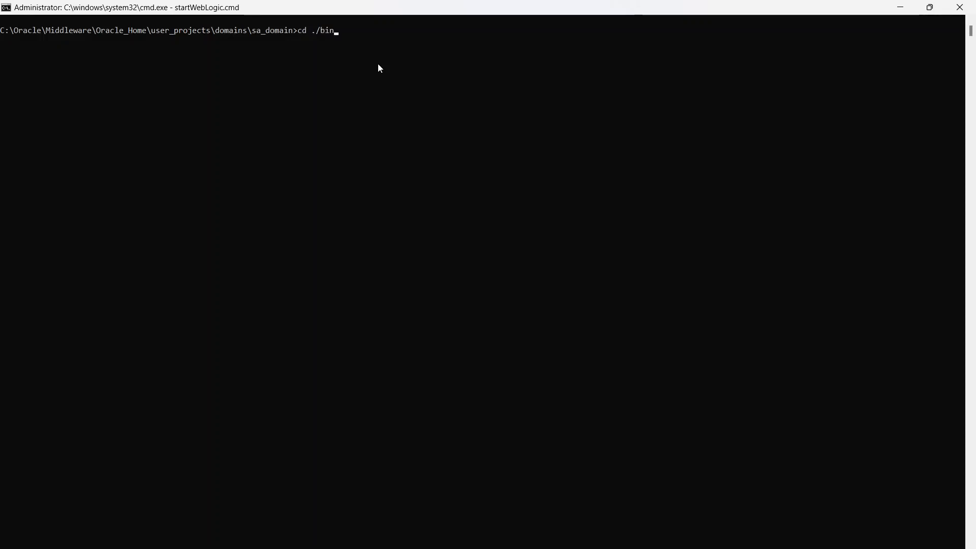
key(Return)
- Run startWebLogic.cmd to restart the WebLogic server
text(stop)
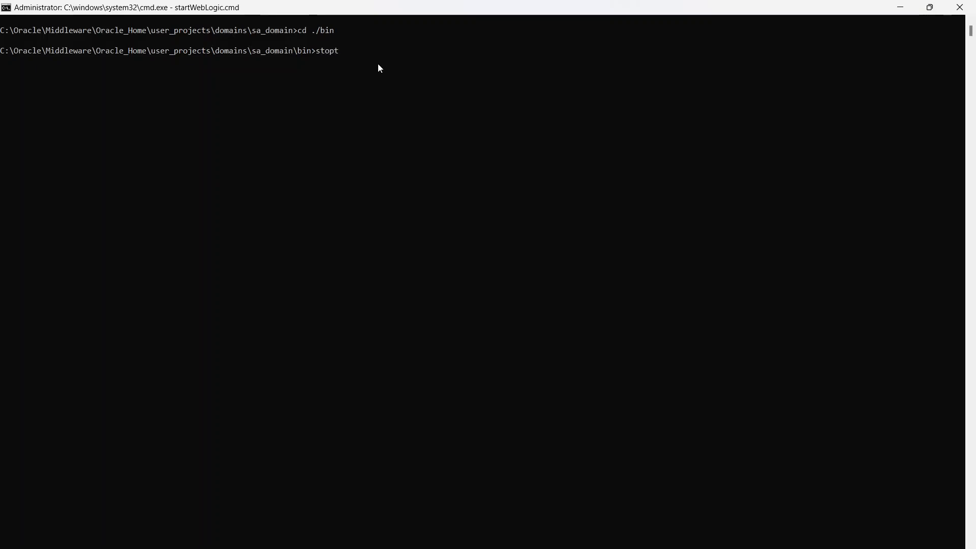
text(W)
key(Tab)
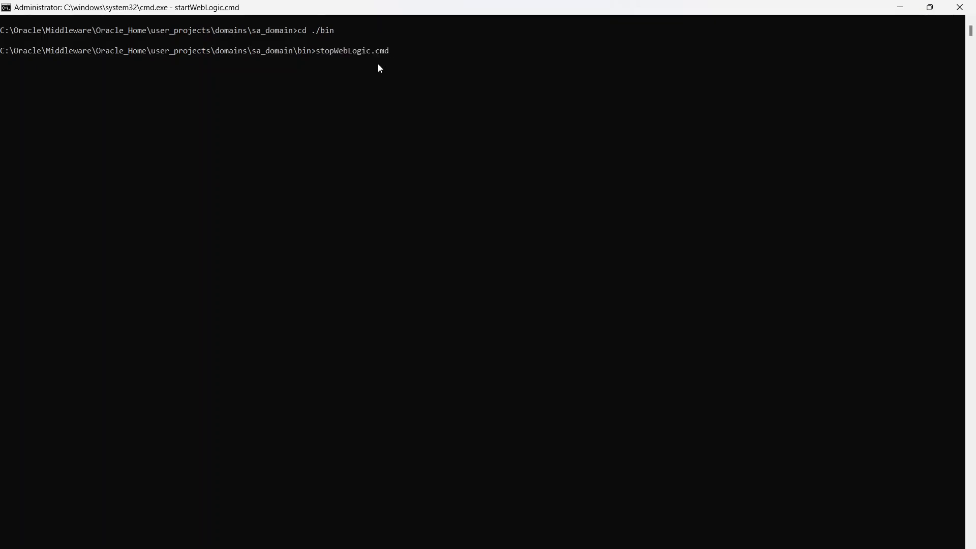
key(BackSpace)
key(BackSpace)
key(BackSpace)
key(BackSpace)
key(BackSpace)
key(BackSpace)
key(BackSpace)
key(BackSpace)
key(BackSpace)
key(BackSpace)
key(BackSpace)
key(BackSpace)
key(BackSpace)
key(BackSpace)
key(BackSpace)
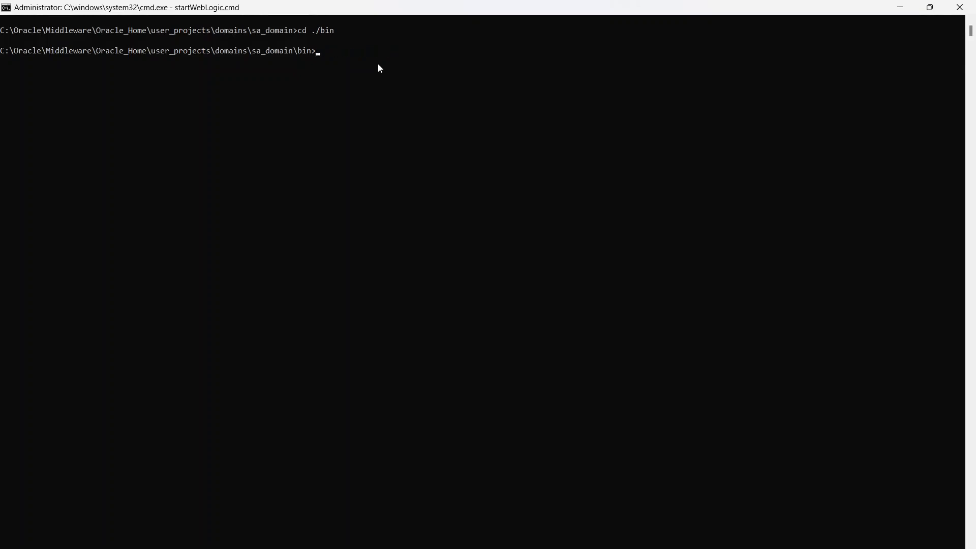
text(startWebLogic.cmd)
key(Return)
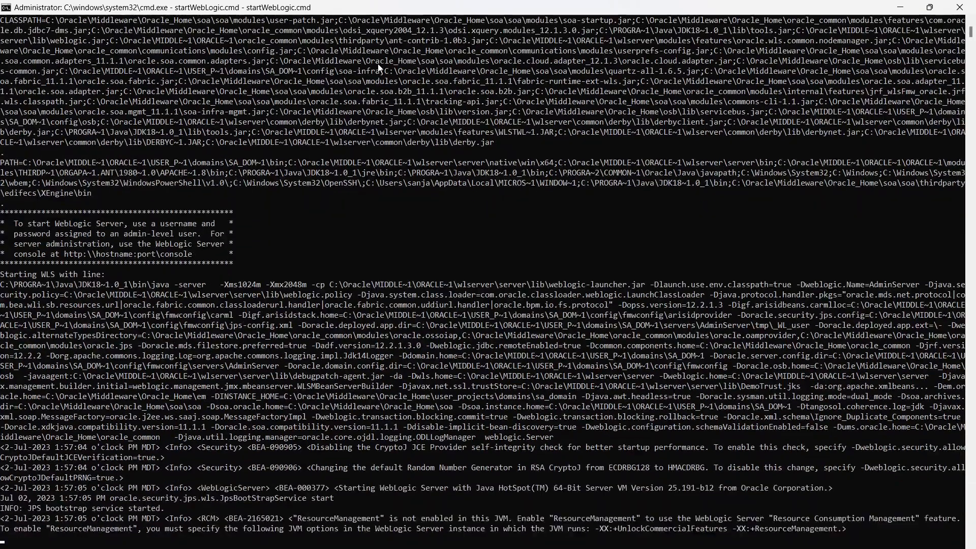
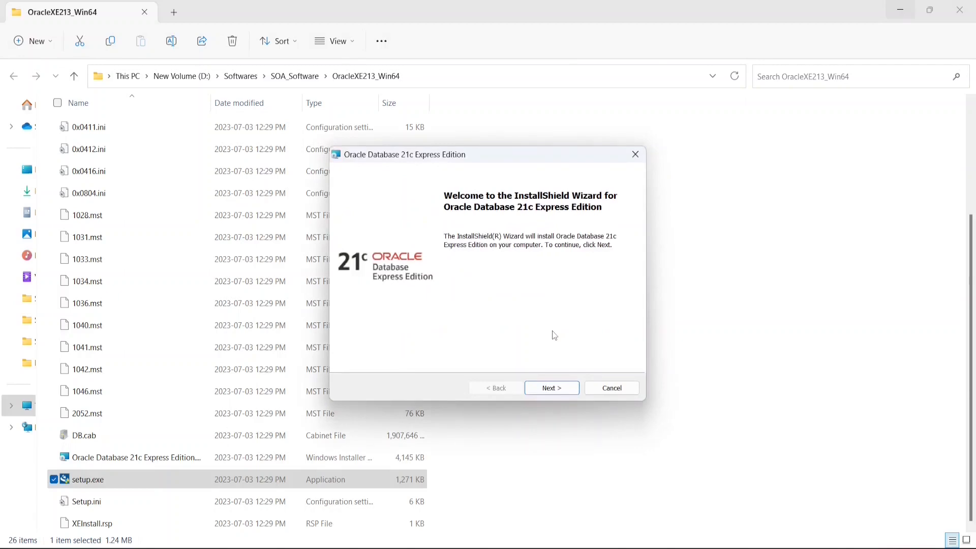
- Accept the XE 21c license terms and keep the default install folder
click(562, 388)
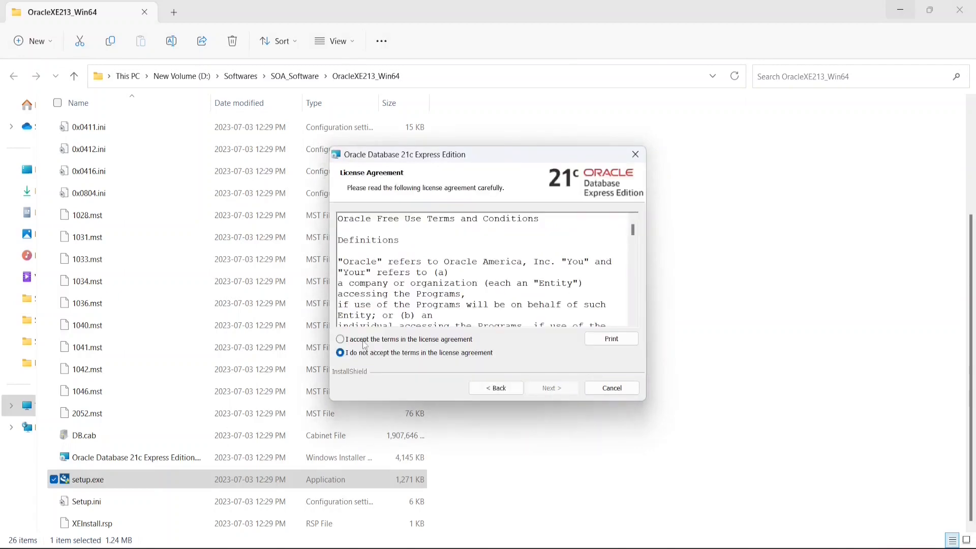
click(340, 340)
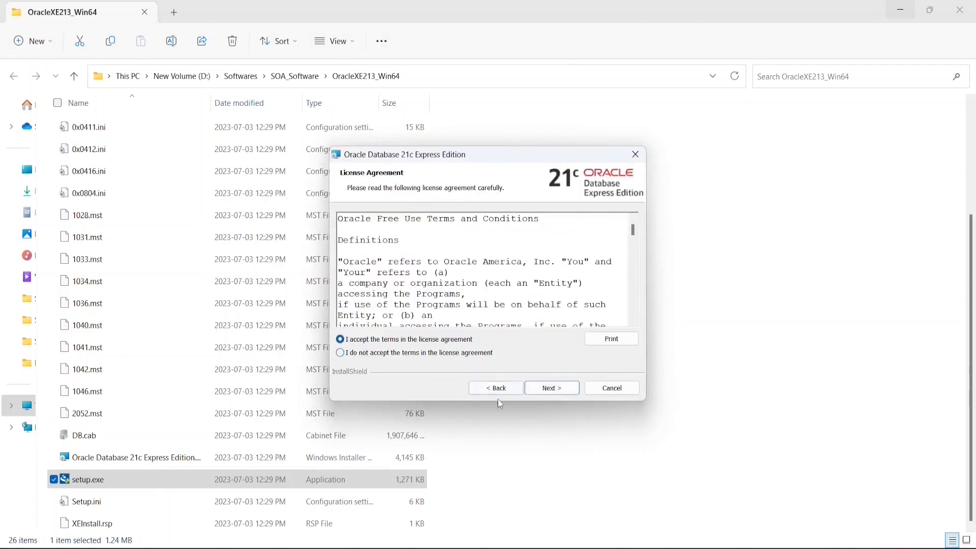
click(556, 391)
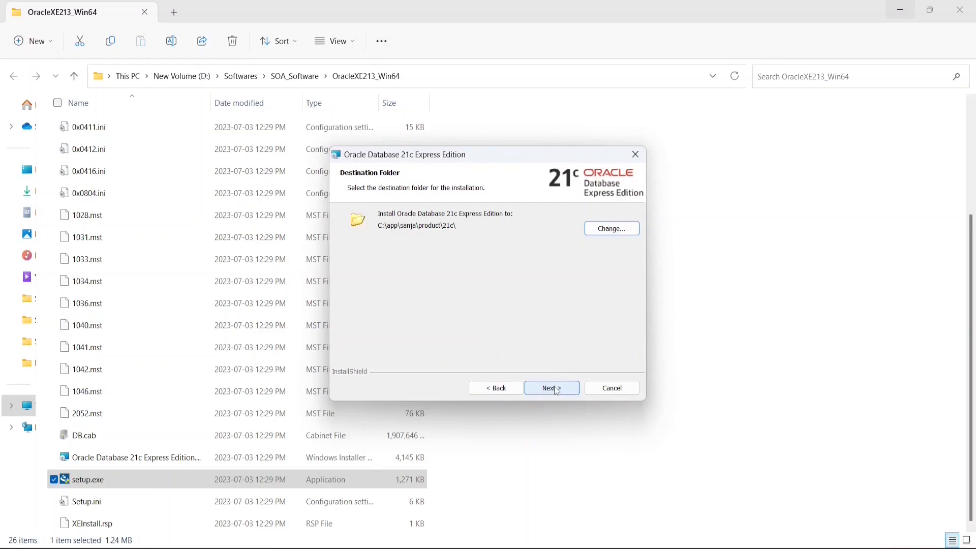
click(556, 389)
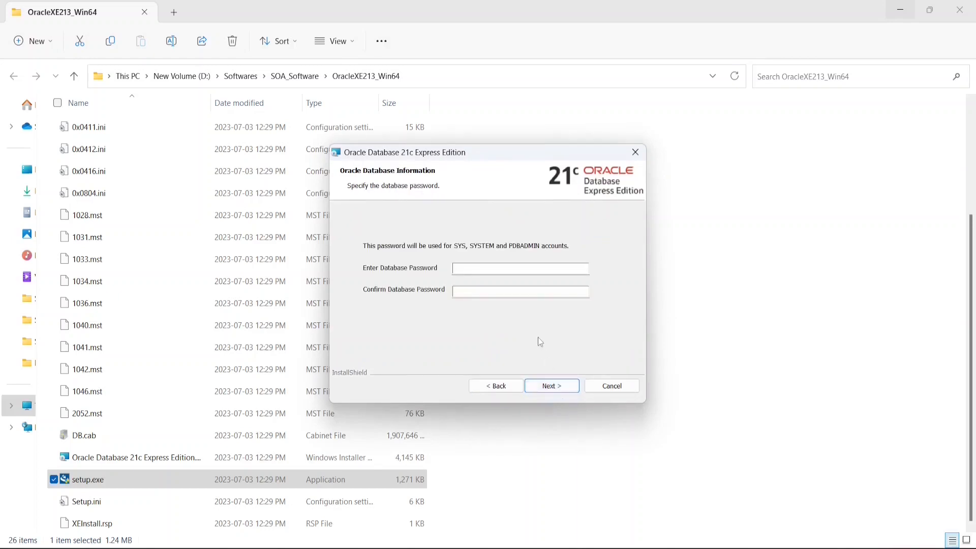
- Enter and confirm the database administrator password, then install the database
click(470, 269)
text(•••••••)
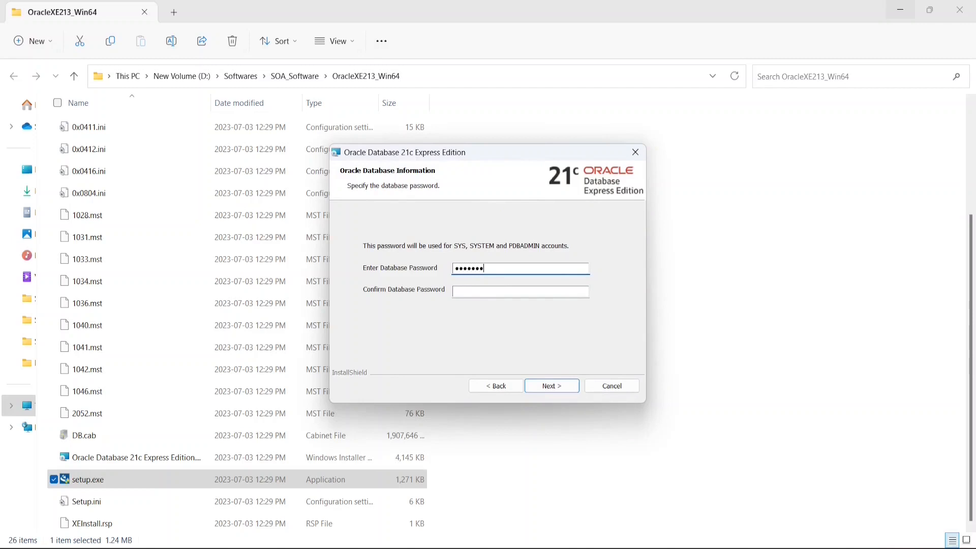
key(Tab)
text(•••)
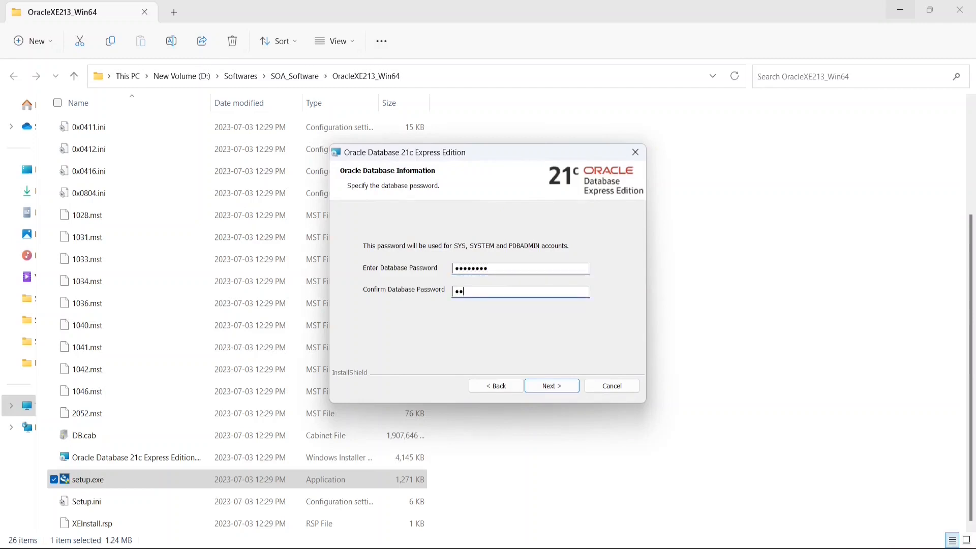
text(••••)
click(559, 385)
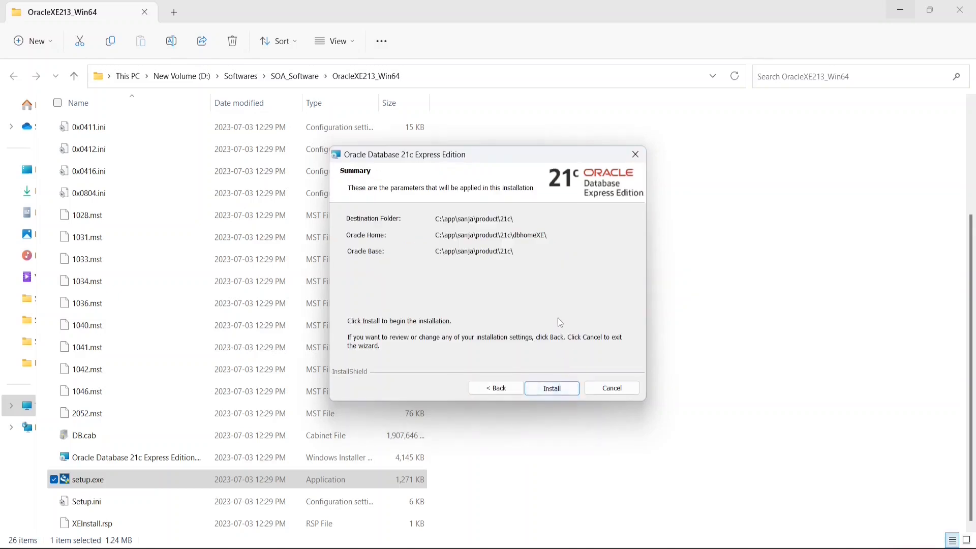
click(545, 391)
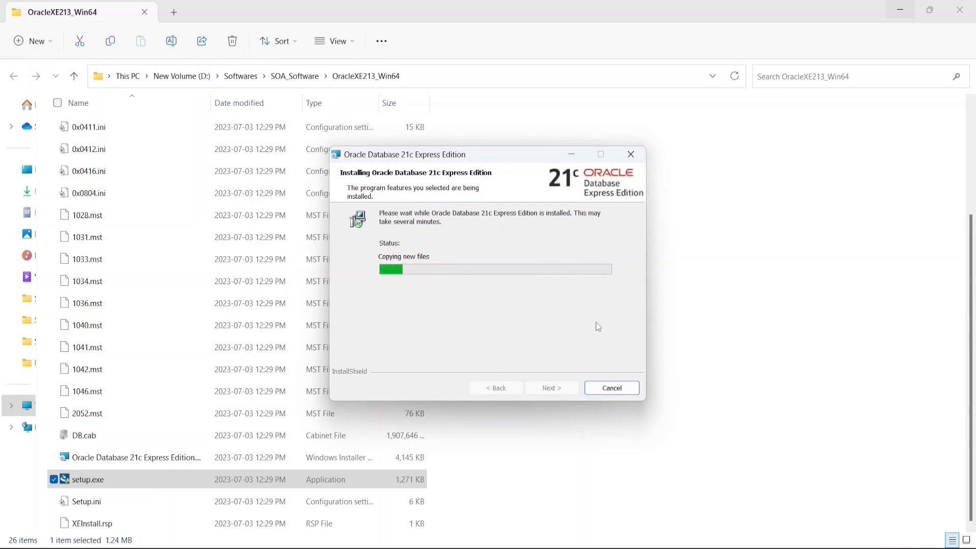
scroll(730, 414, up, 3)
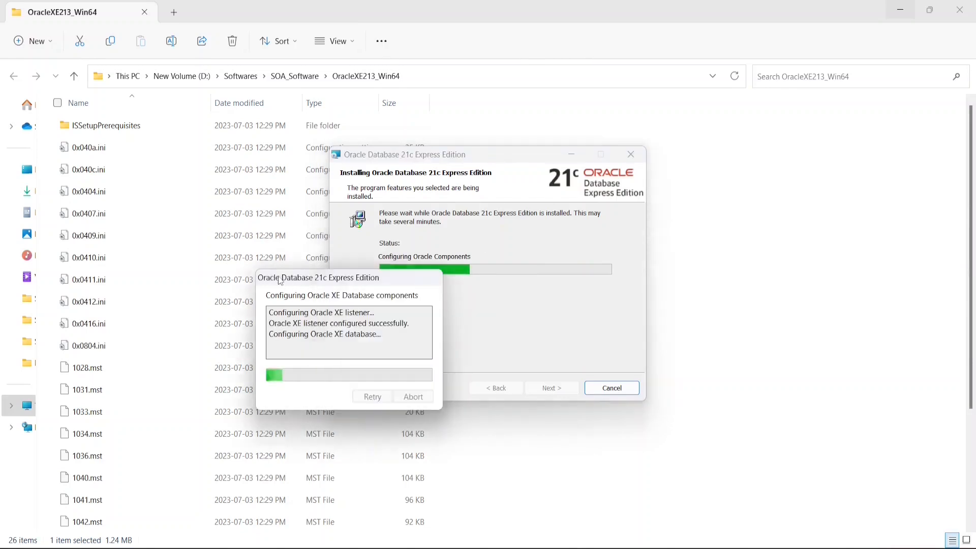
drag(316, 280, 240, 288)
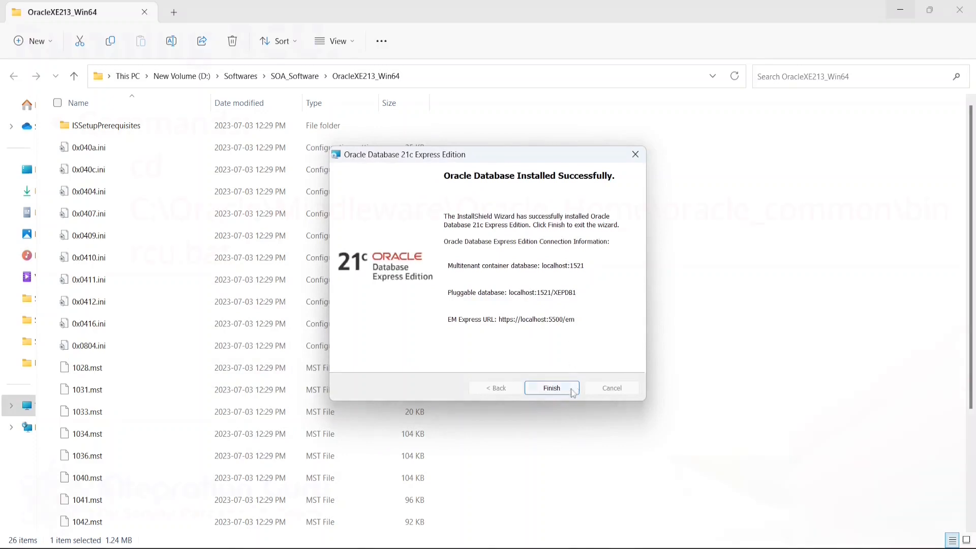
- Close the finished XE installer and advance RCU to the database connection details
click(555, 390)
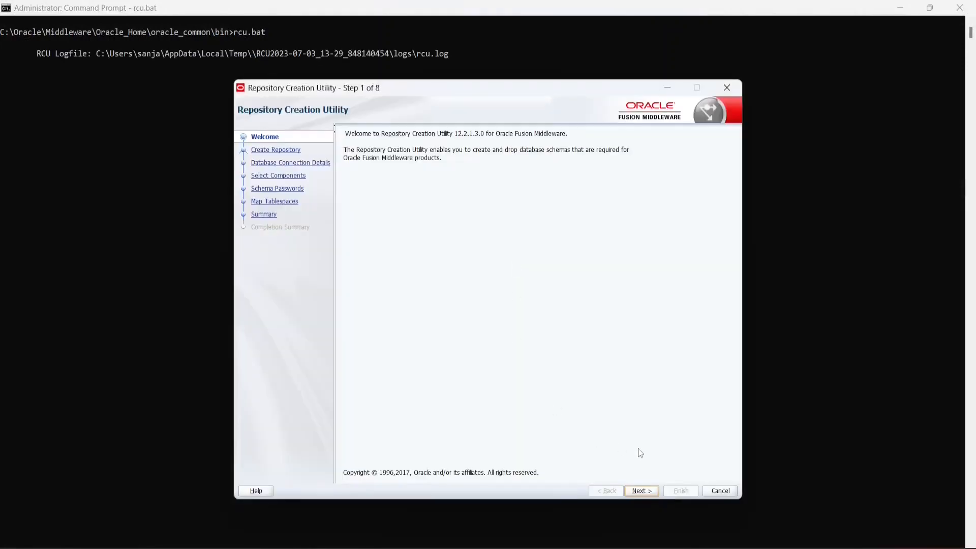
click(641, 491)
click(641, 491)
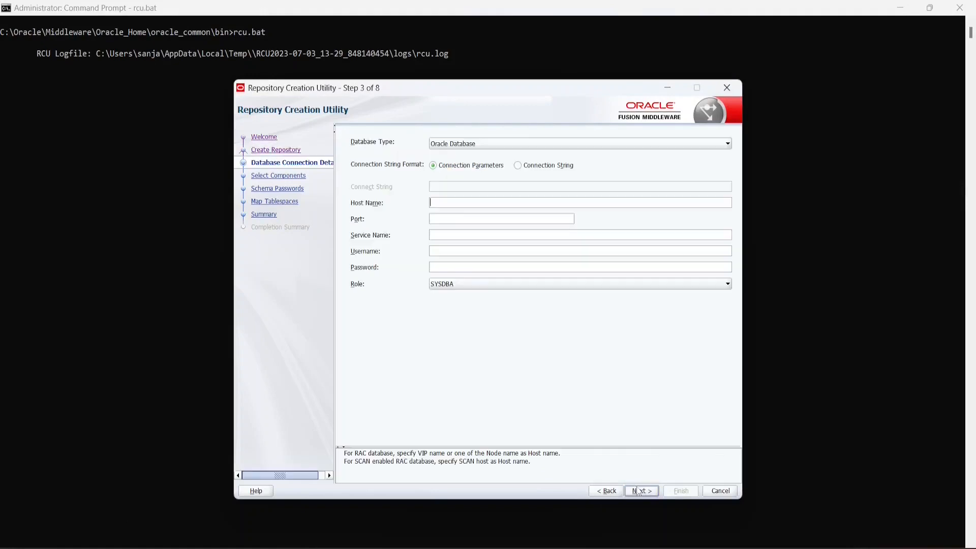
- Connect RCU to localhost:1521 service XEPDB1 as sys, ignoring the XE warning and accepting checks
text(localhost)
key(Tab)
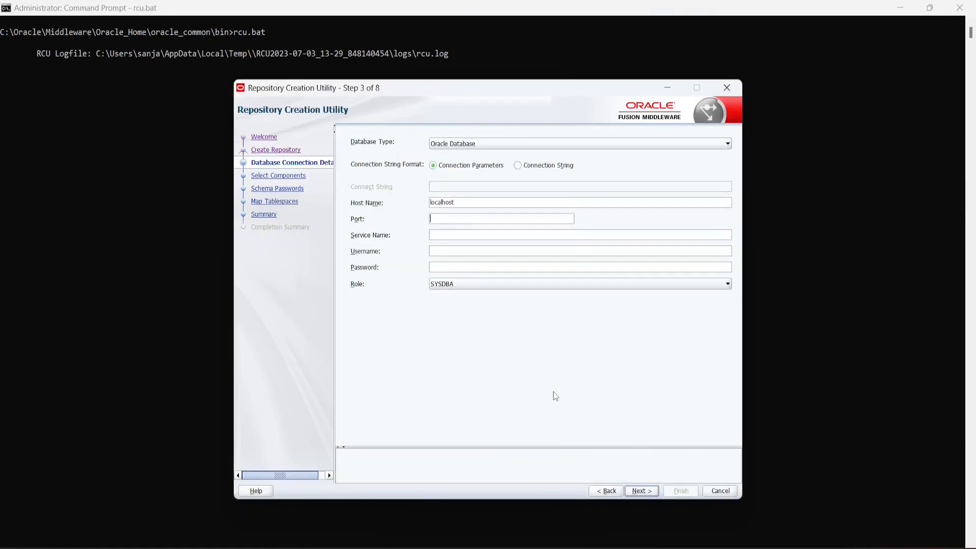
text(1521)
text(XEP)
text(DB1)
click(455, 252)
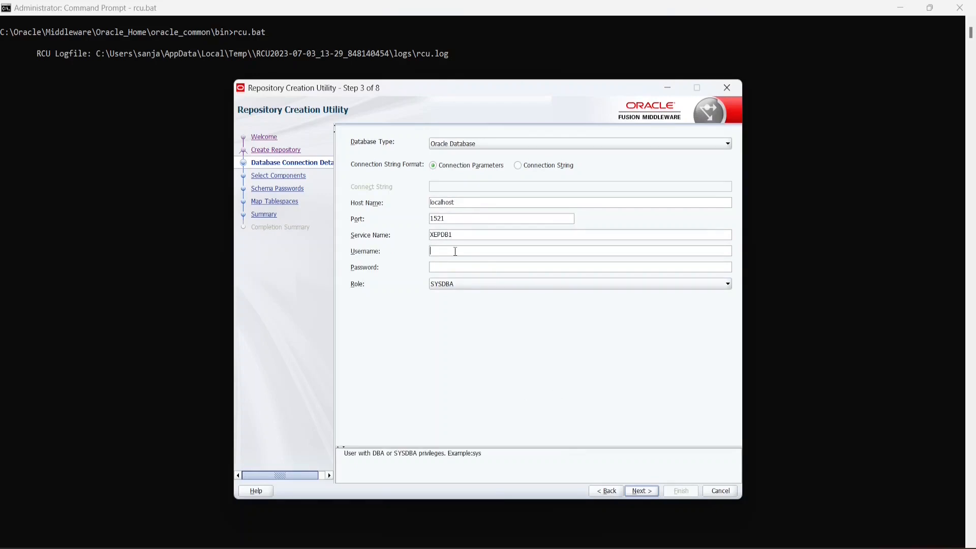
text(sys)
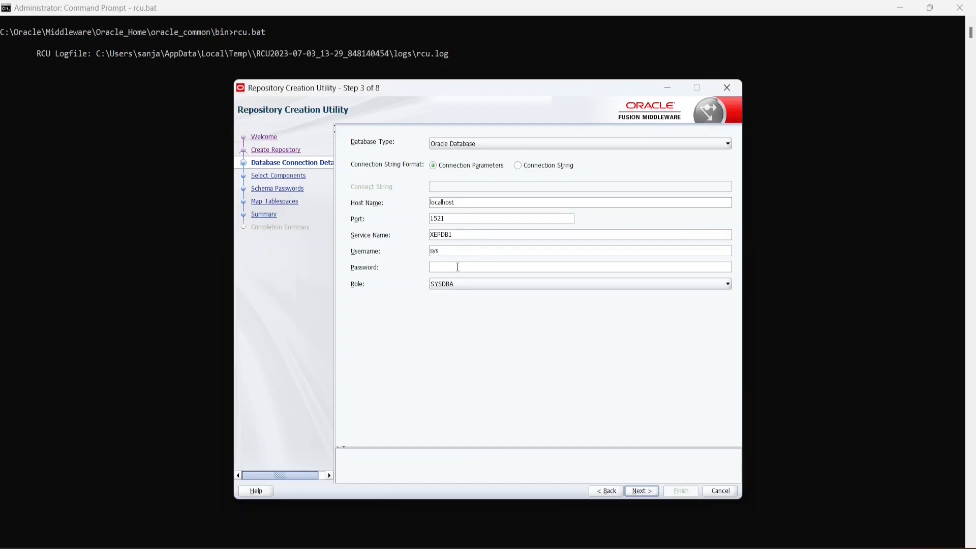
click(458, 267)
text(manager)
key(BackSpace)
key(BackSpace)
key(BackSpace)
key(BackSpace)
key(BackSpace)
key(BackSpace)
key(BackSpace)
key(BackSpace)
text(ma)
click(643, 491)
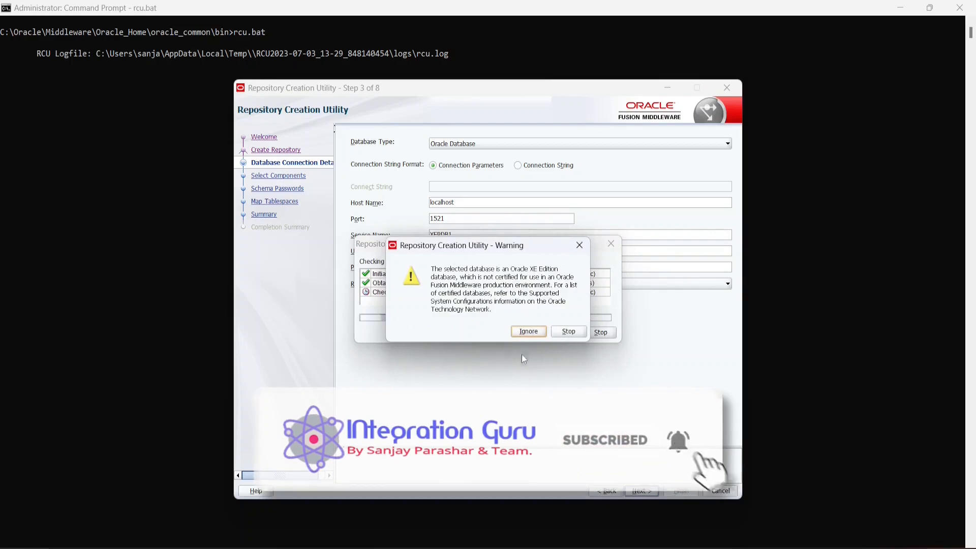
click(529, 332)
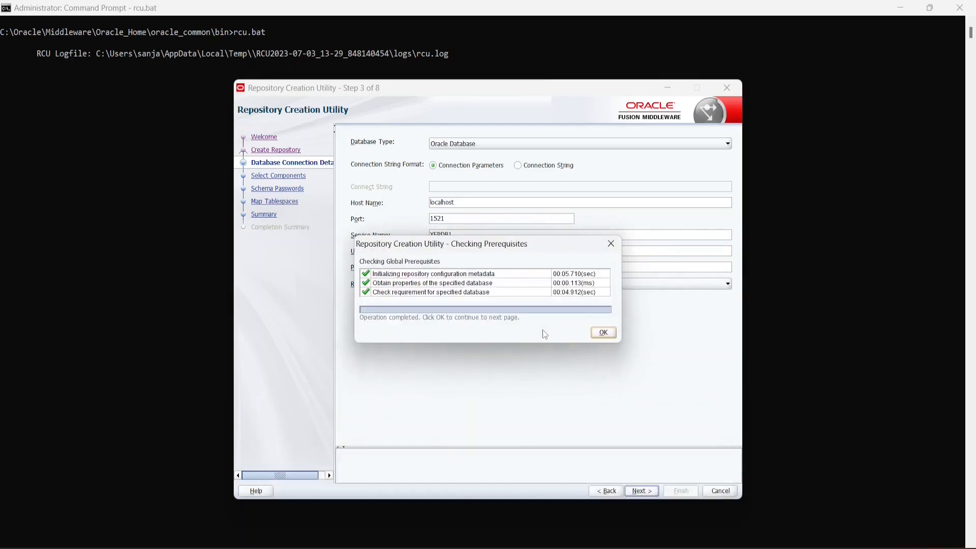
click(605, 330)
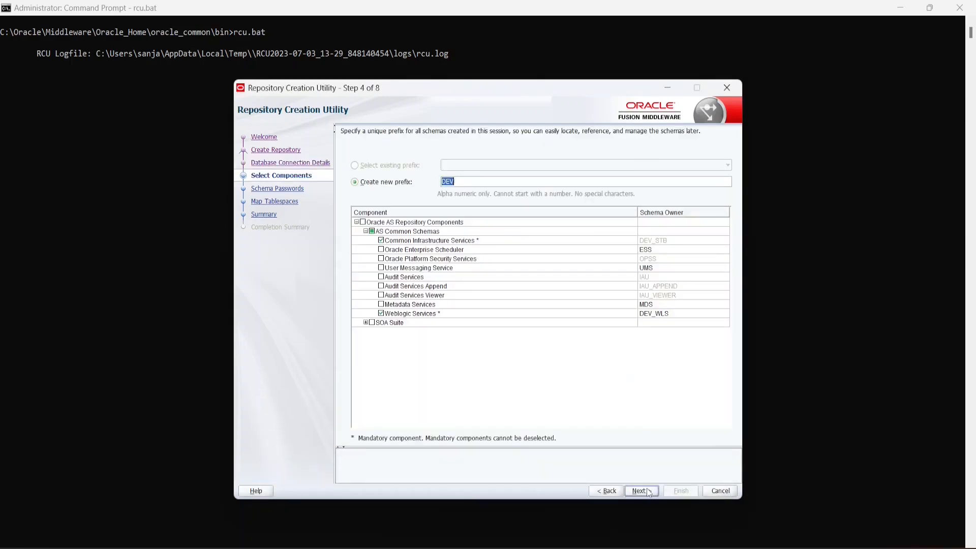
- Select the SOA Suite schema components and pass their prerequisite checks
click(366, 323)
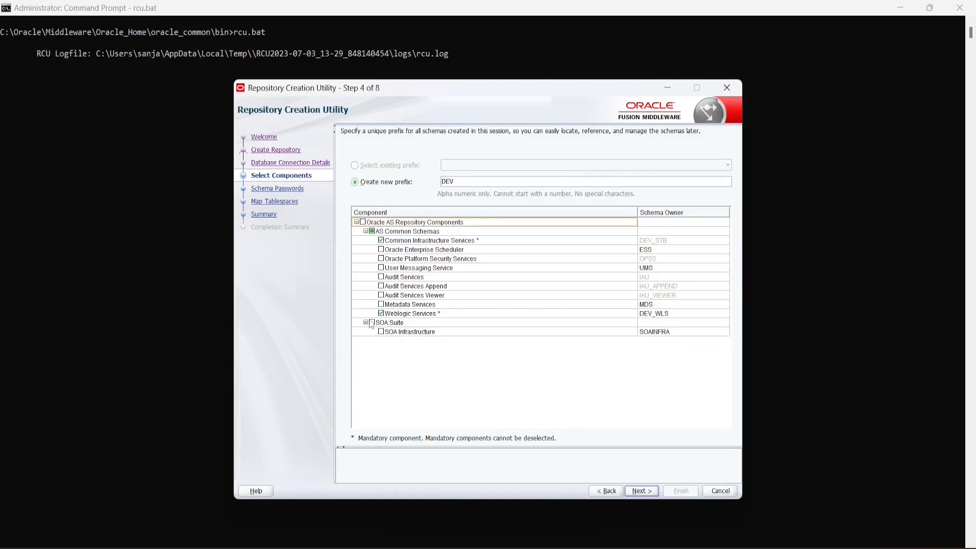
click(372, 323)
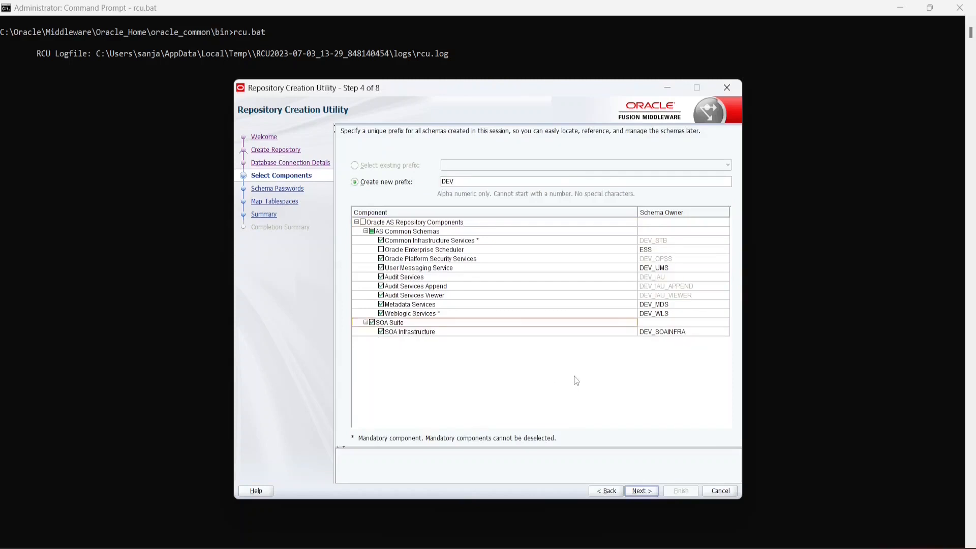
click(649, 492)
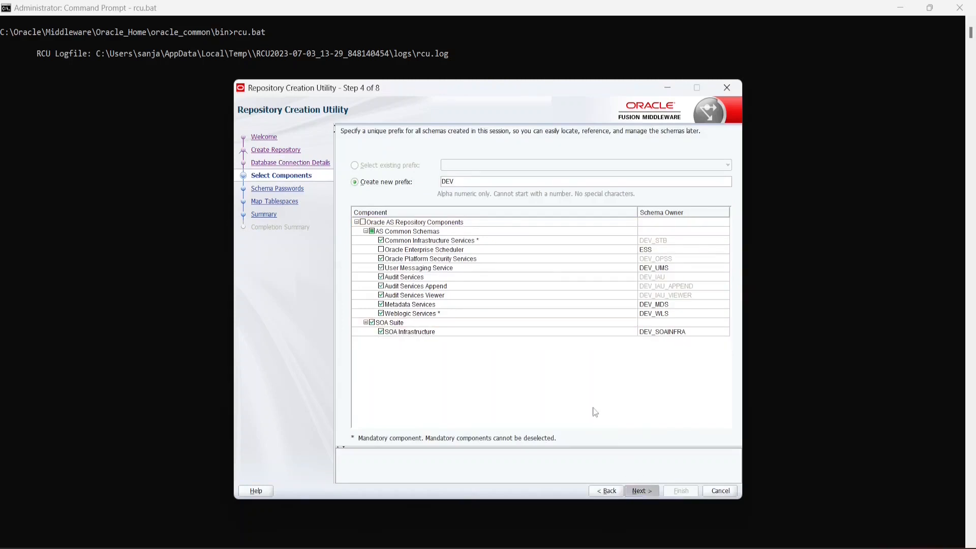
click(602, 364)
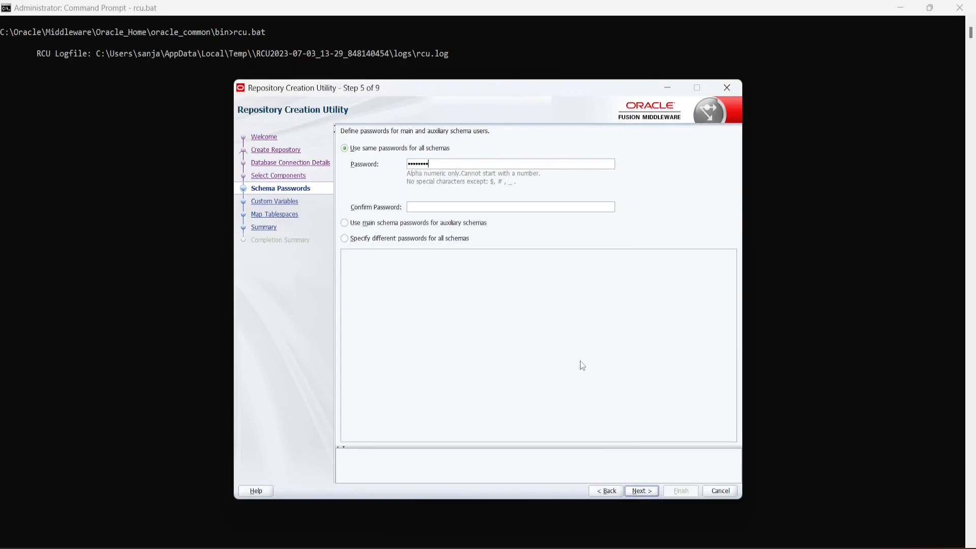
- Set the schema password, keep the custom variables, and create the missing tablespaces
text(elcome)
click(640, 490)
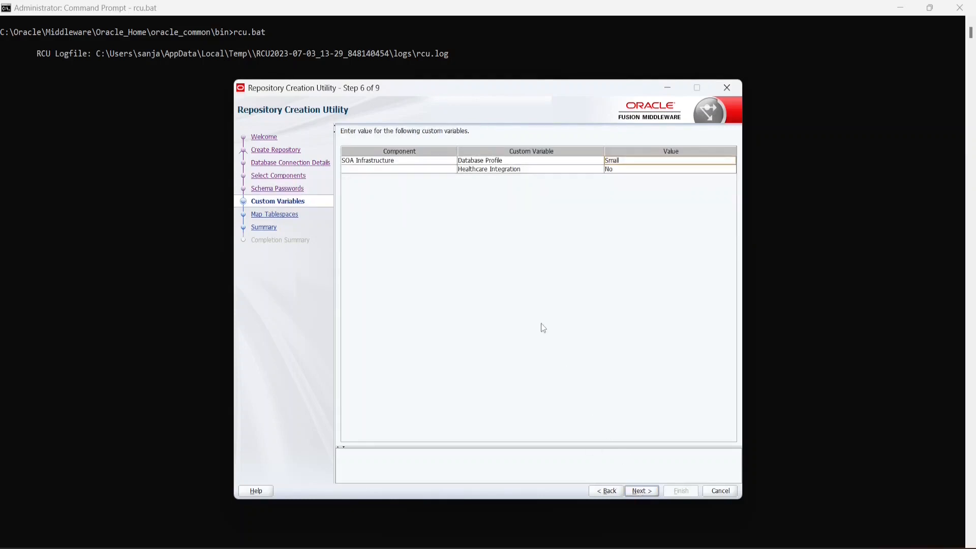
click(644, 495)
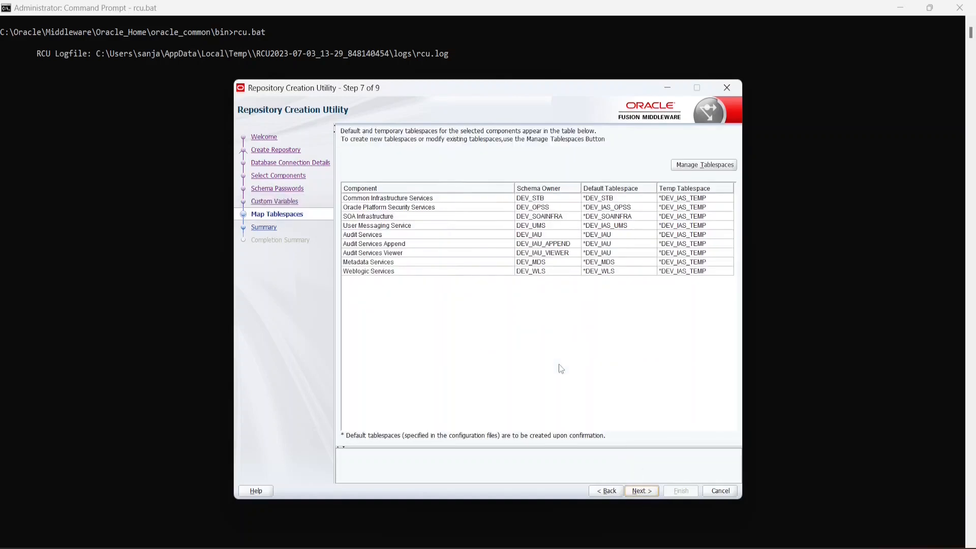
click(638, 491)
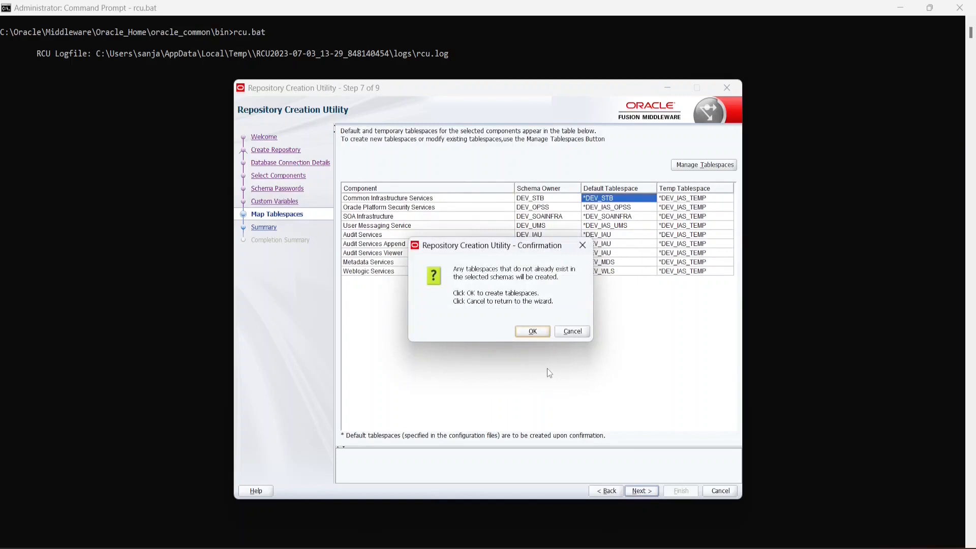
click(539, 331)
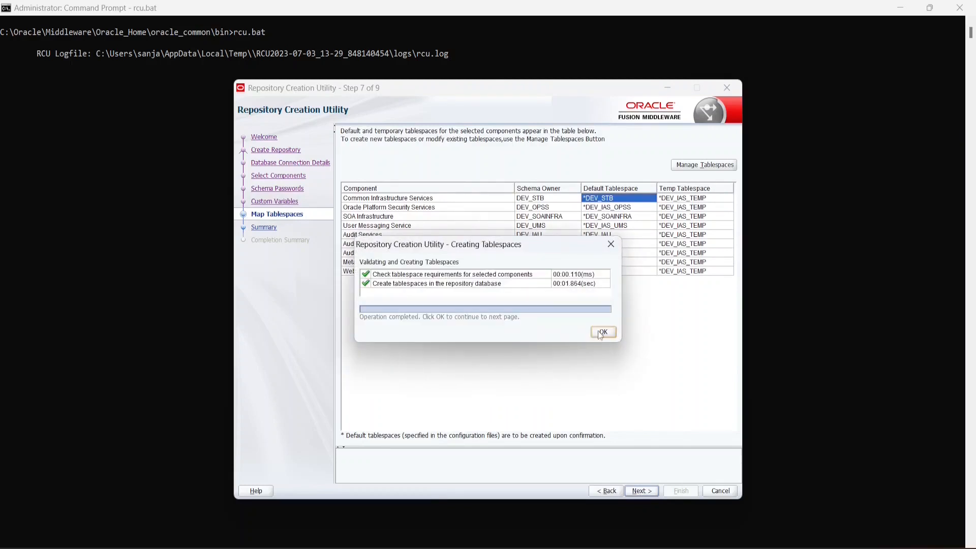
click(601, 332)
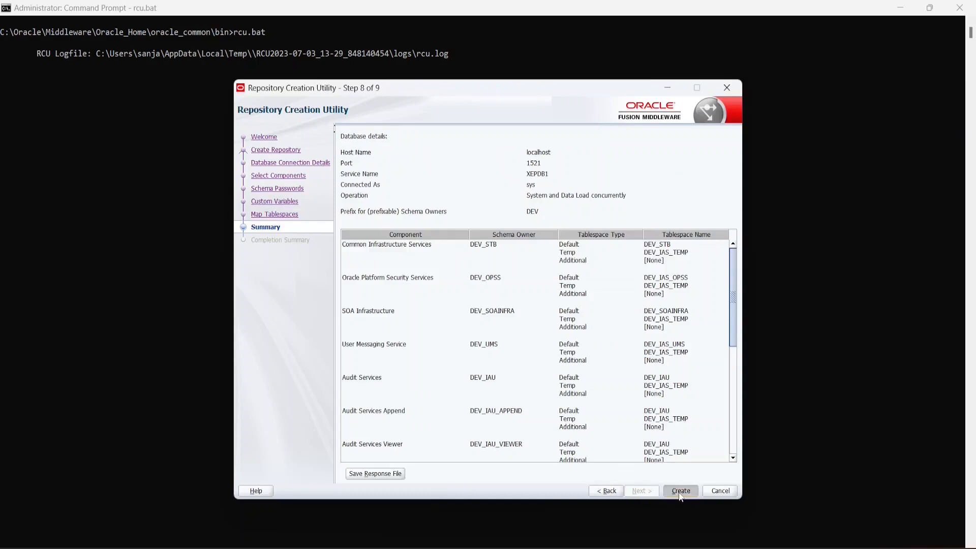
- Create the DEV-prefixed SOA schemas from the Summary page and close RCU after success
click(680, 491)
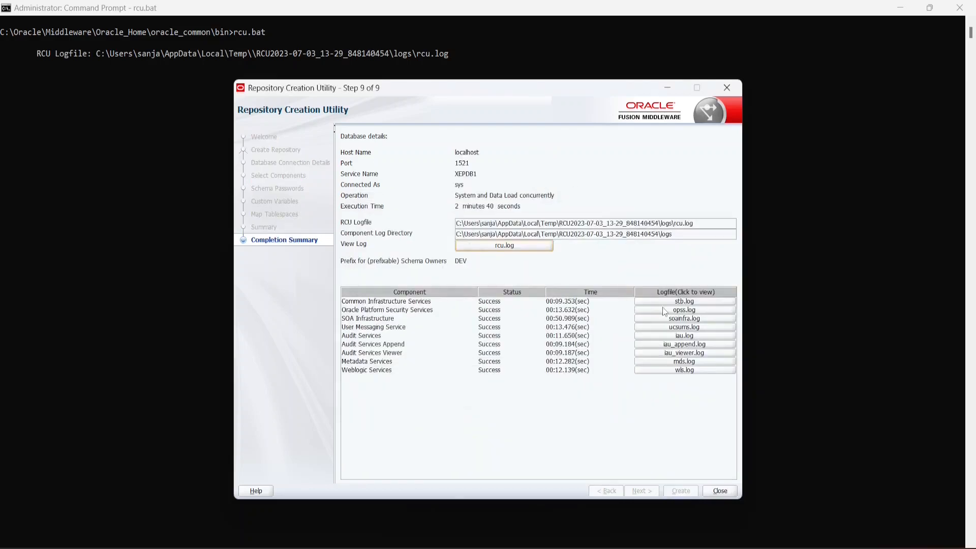
click(720, 491)
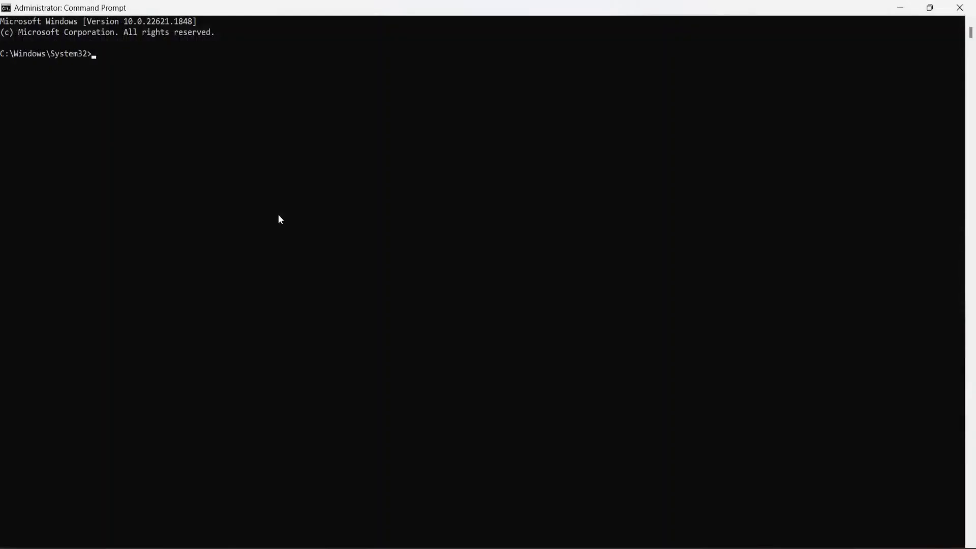
- Move to common\bin, set CONFIG_JVM_ARGS to show profiles, and launch config.cmd
text(cd C:\Oracle\Middleware\Oracle_Home\oracle_common\common\bin)
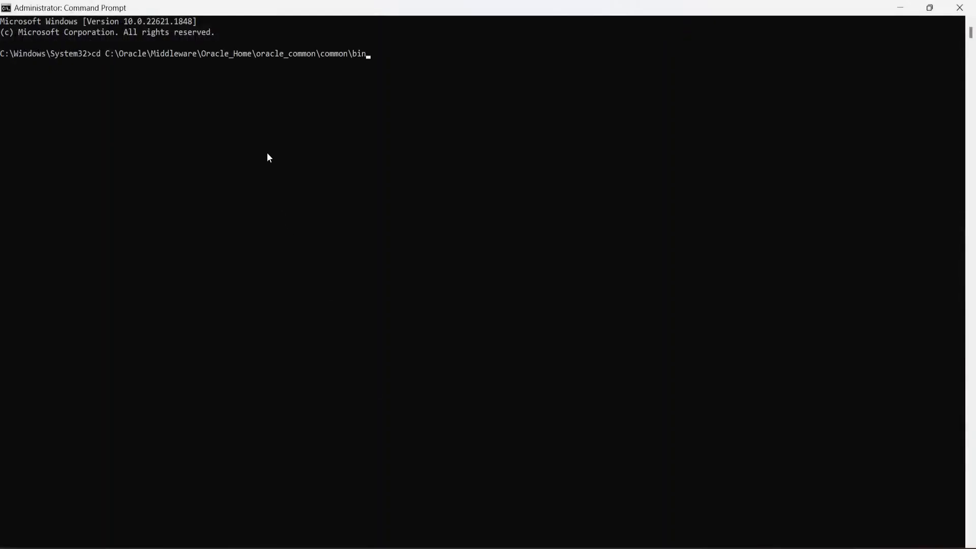
key(Return)
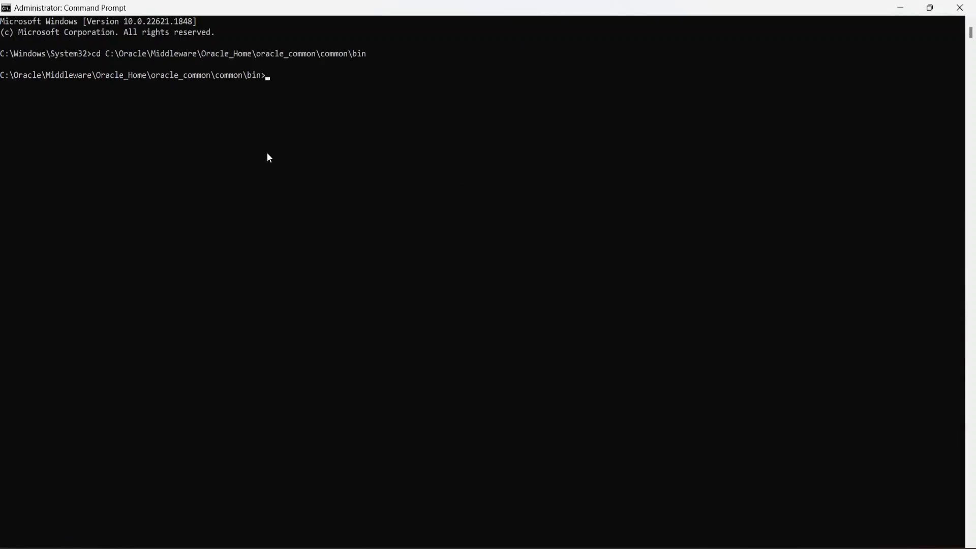
text(SET CONFIG_JVM_ARGS=-Dcom.oracle.cie.config.showProfile=true)
key(Return)
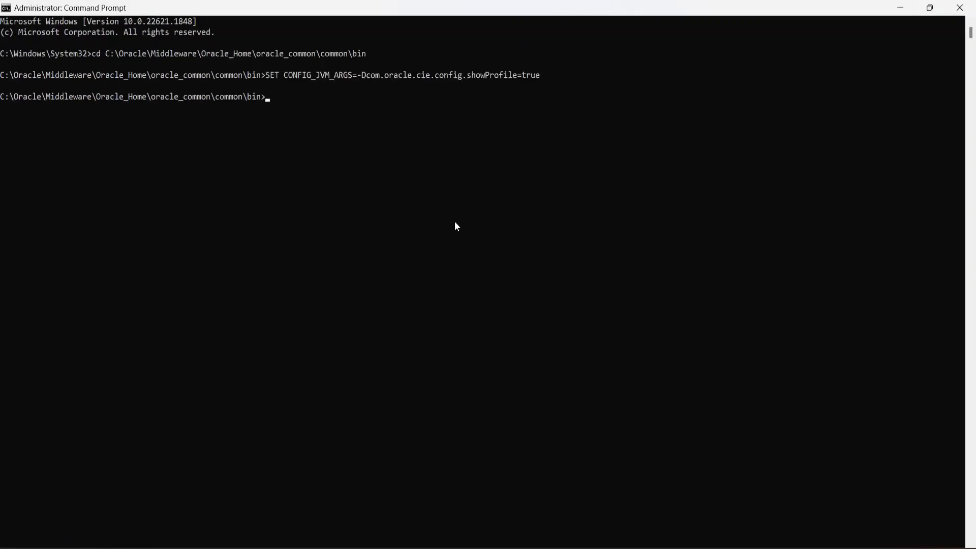
click(338, 151)
text(config.cmd)
key(Return)
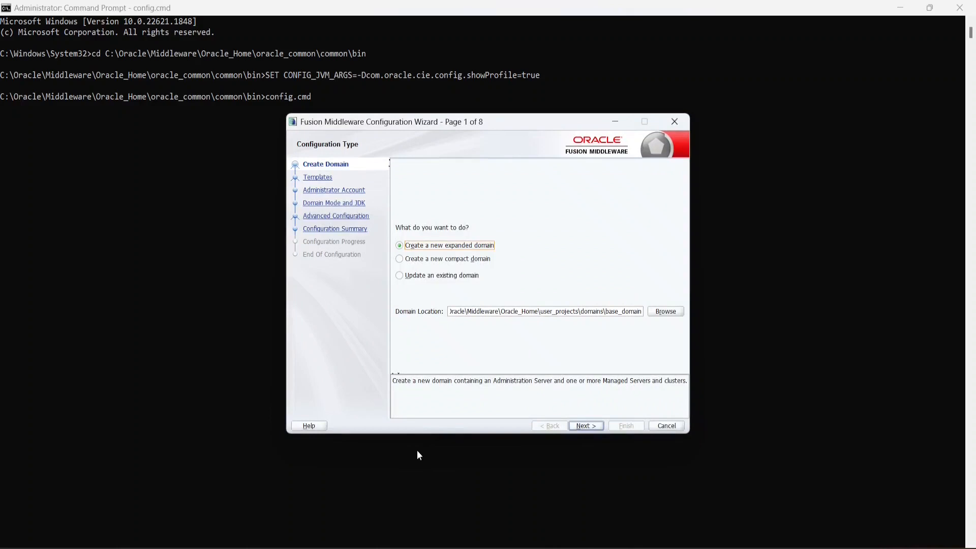
- Choose a new compact domain with path ending in user_projects\domains\compact_domain
click(400, 260)
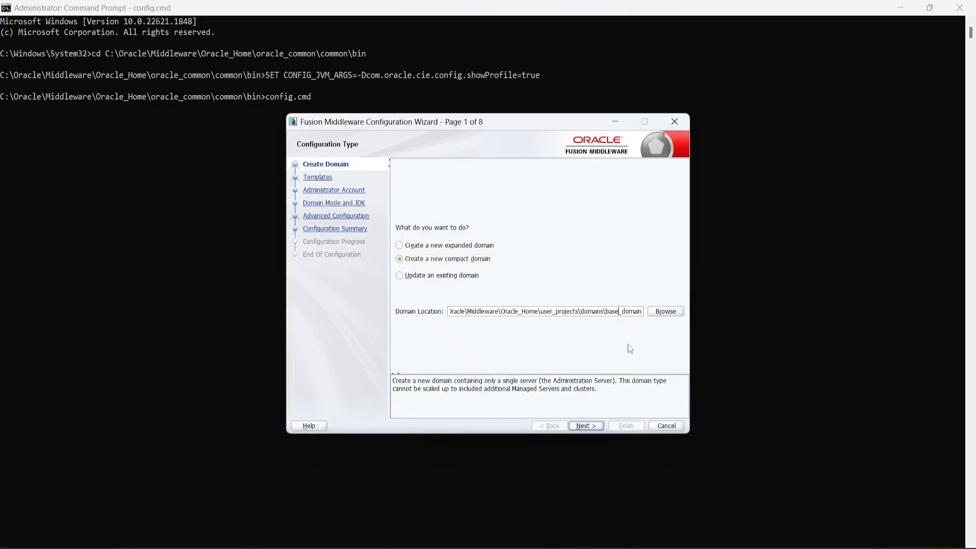
key(BackSpace)
key(BackSpace)
key(BackSpace)
key(BackSpace)
text(c)
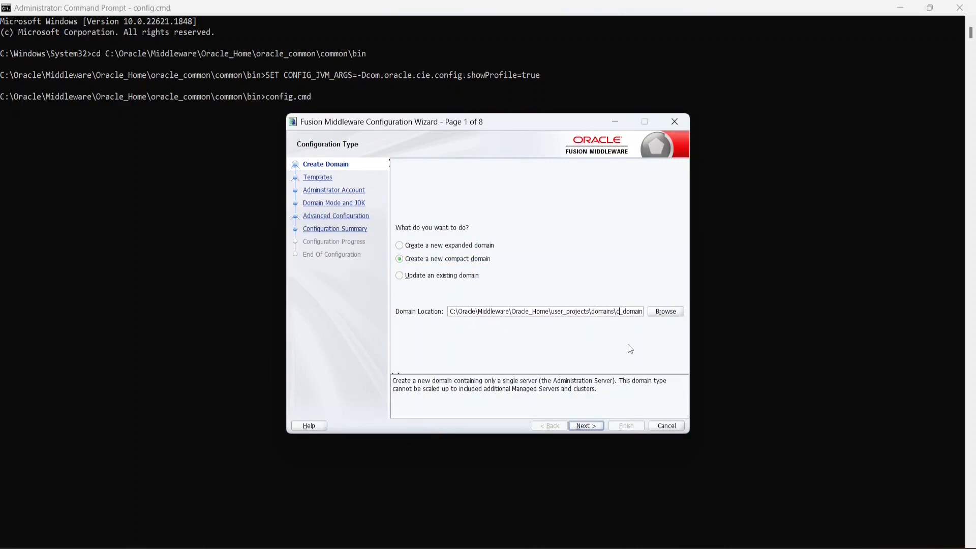
text(ompact)
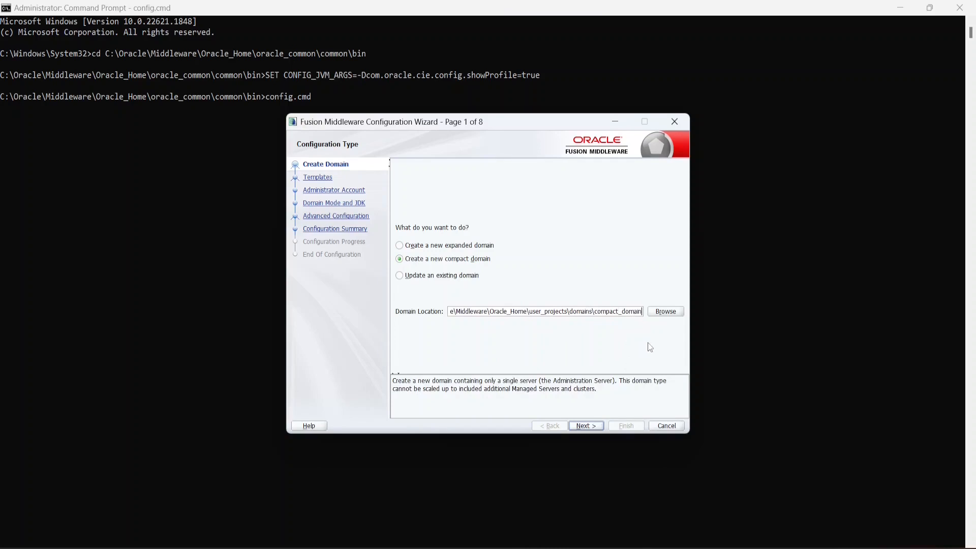
key(Home)
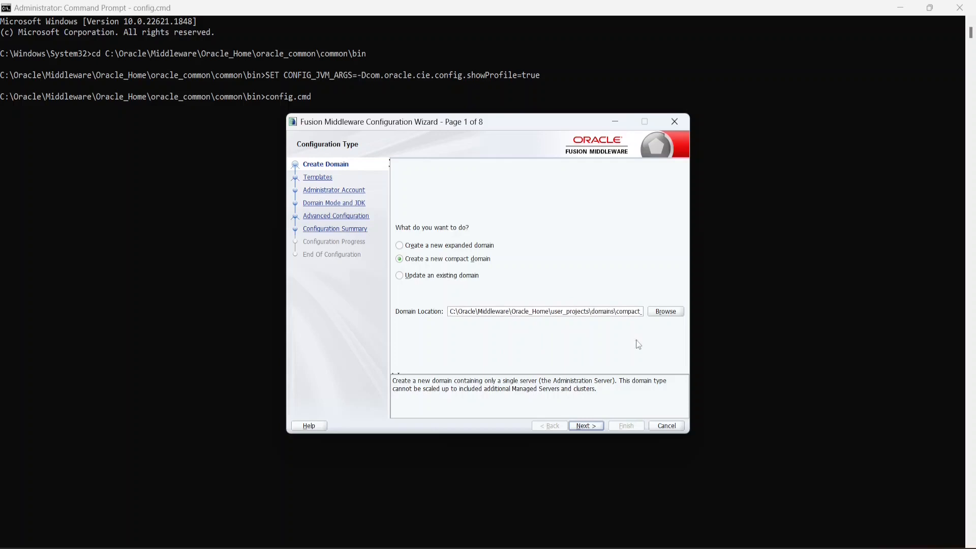
click(585, 425)
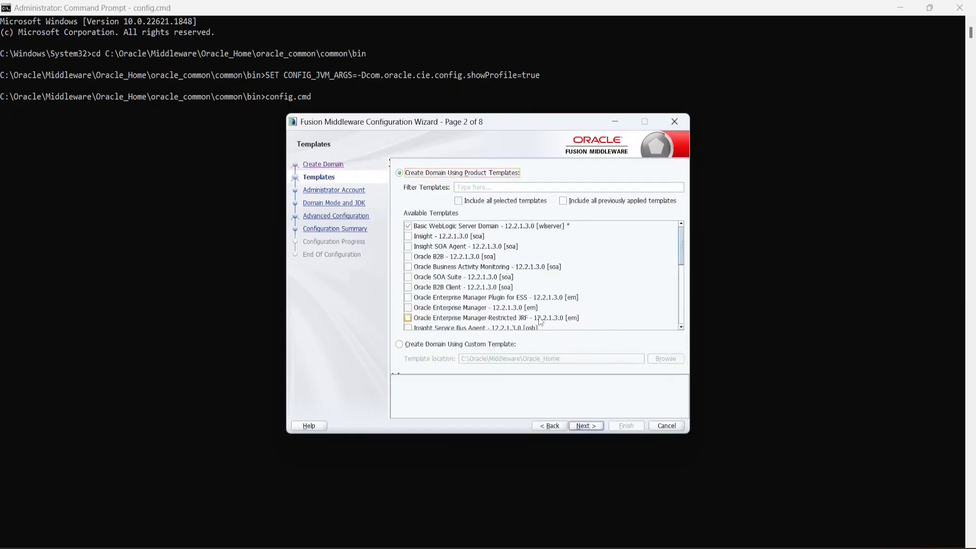
- Check the Oracle SOA Suite template, which brings in Oracle Enterprise Manager, and continue
click(407, 277)
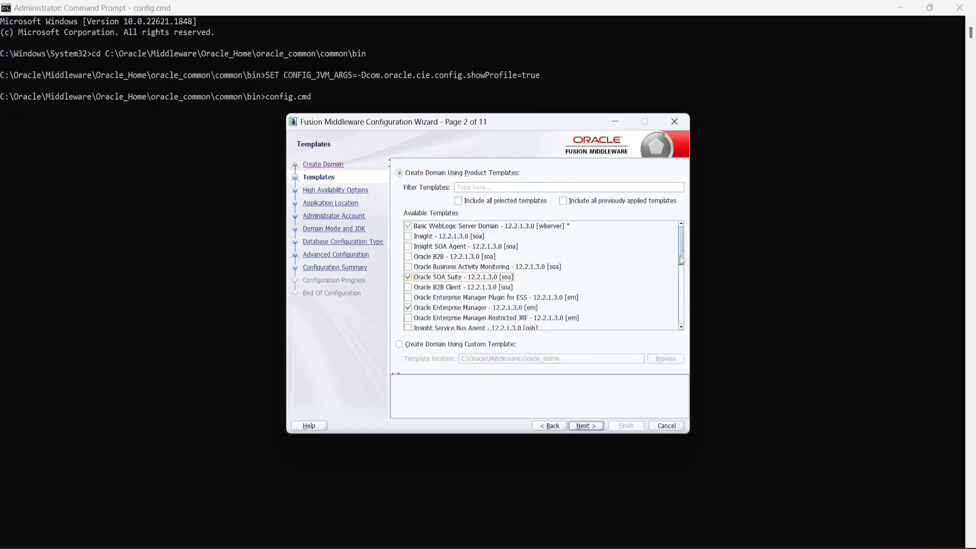
drag(680, 246, 685, 276)
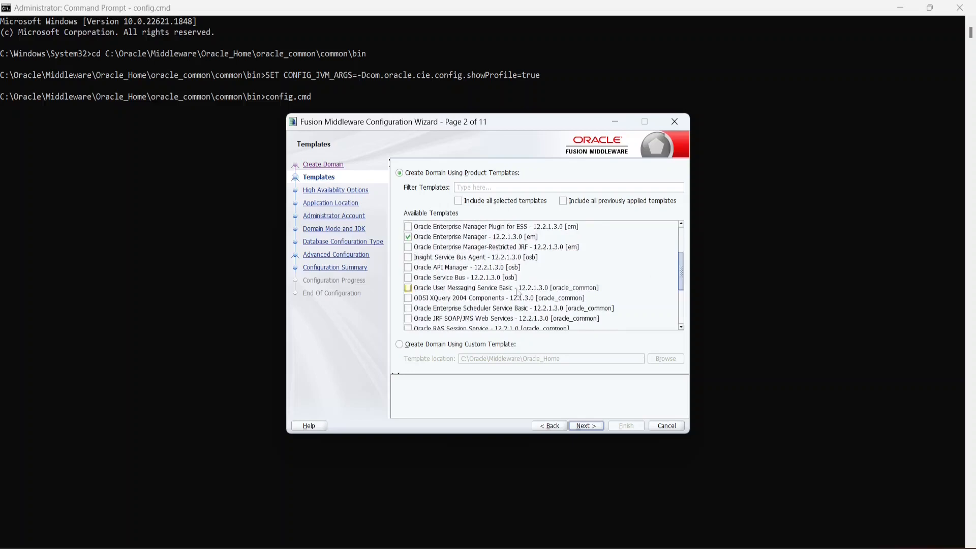
click(408, 278)
drag(683, 276, 678, 248)
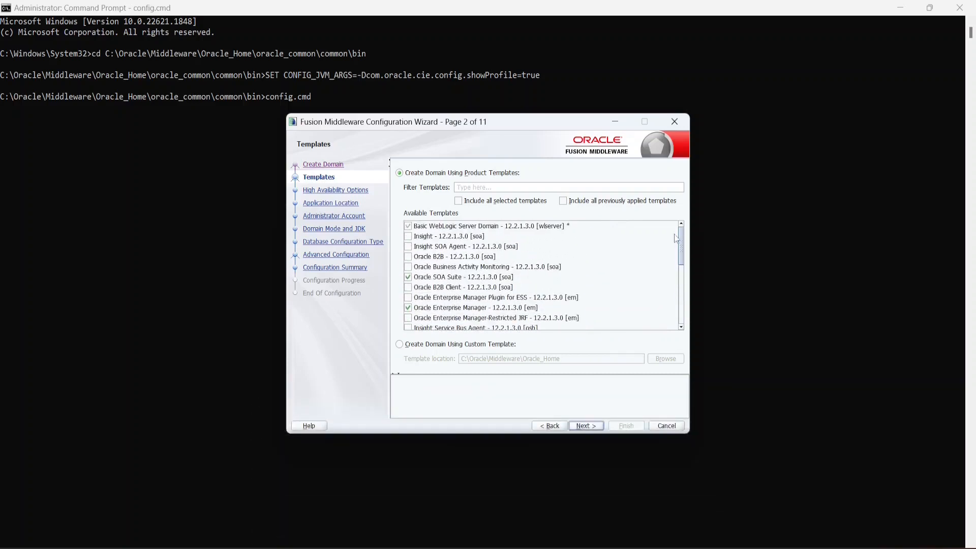
click(587, 426)
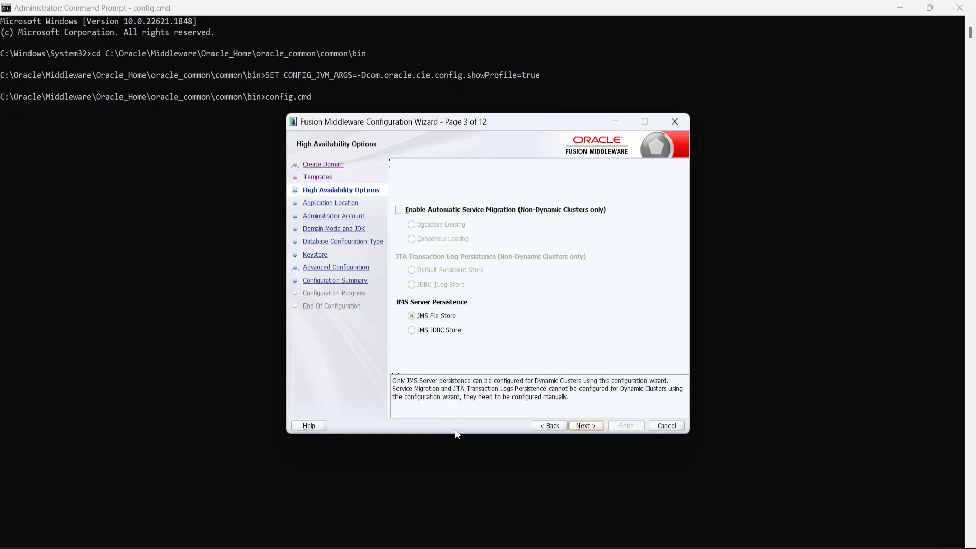
- Keep default HA and application location, set the admin password, keep Development mode and JDK
click(592, 432)
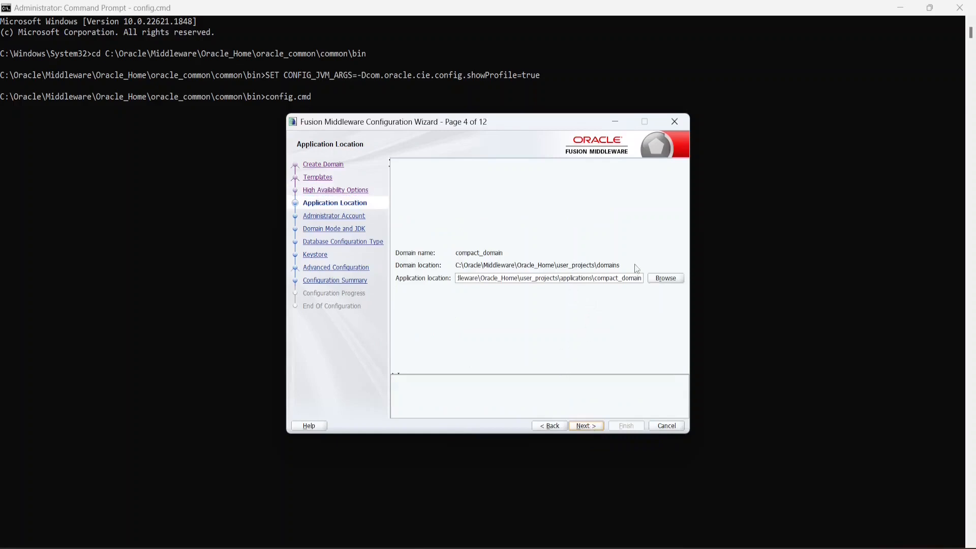
click(592, 426)
click(476, 268)
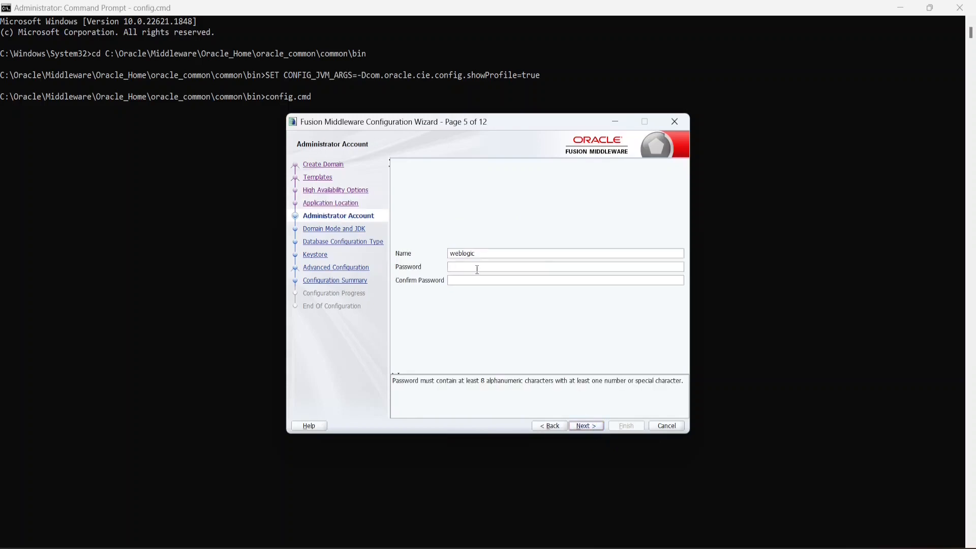
text(welcome1)
key(Tab)
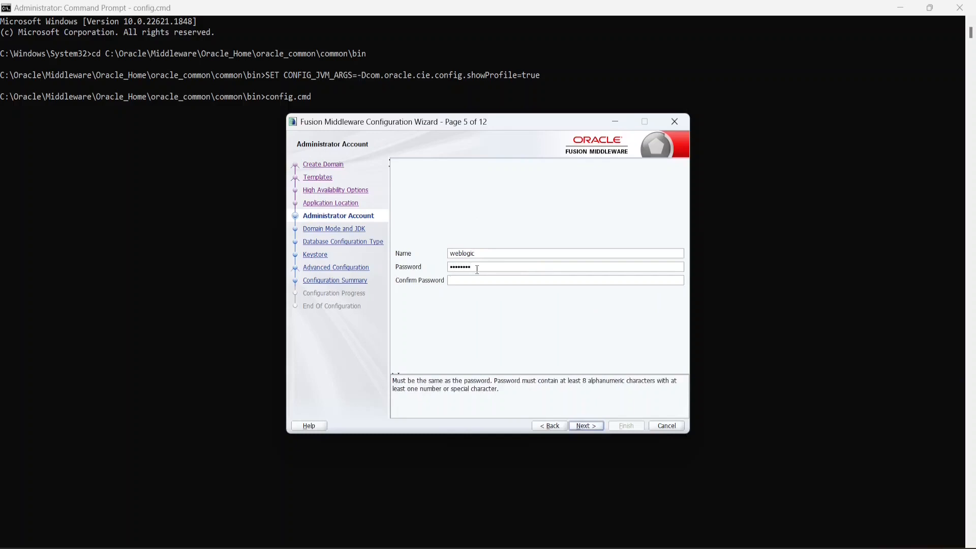
text(welcome1)
click(586, 426)
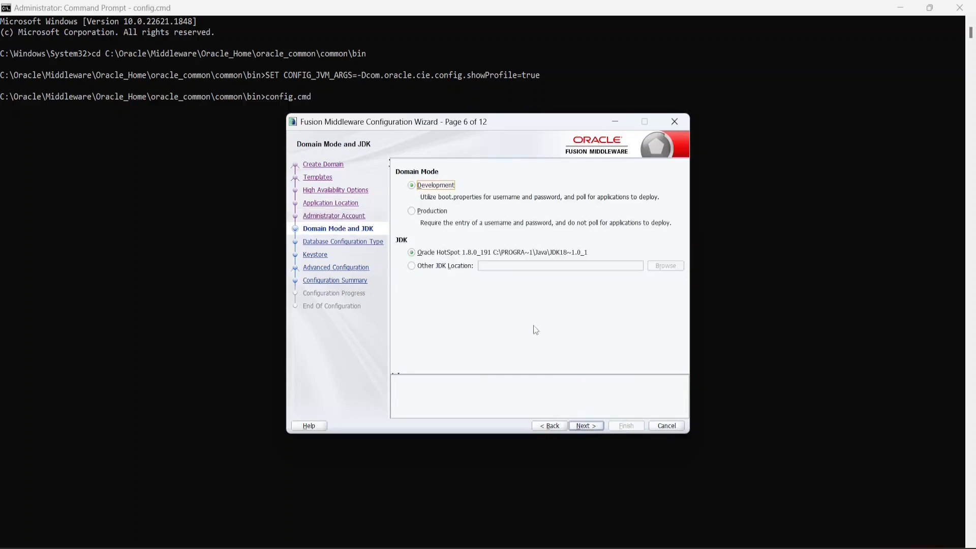
click(586, 426)
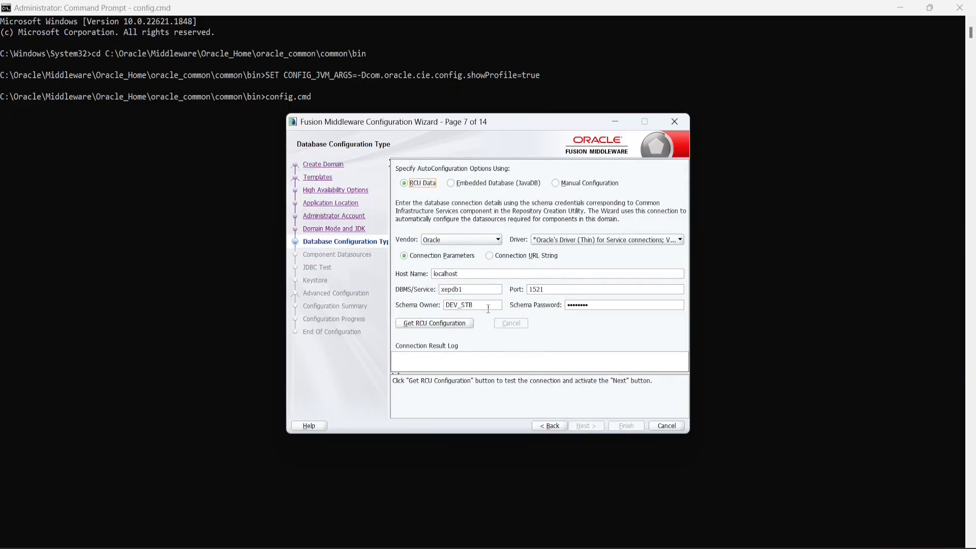
- Get the RCU configuration from xepdb1 and run the JDBC component schema connection tests
click(443, 324)
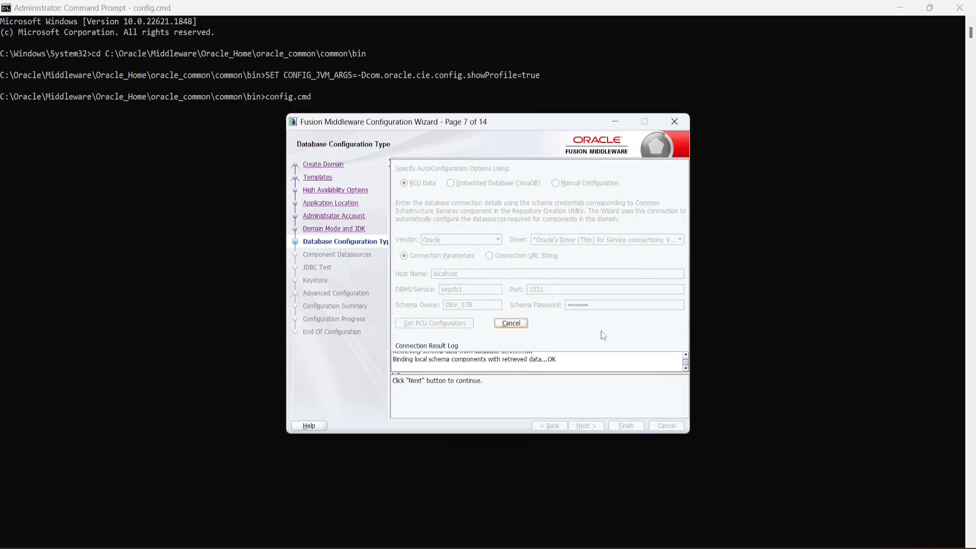
drag(446, 360, 394, 362)
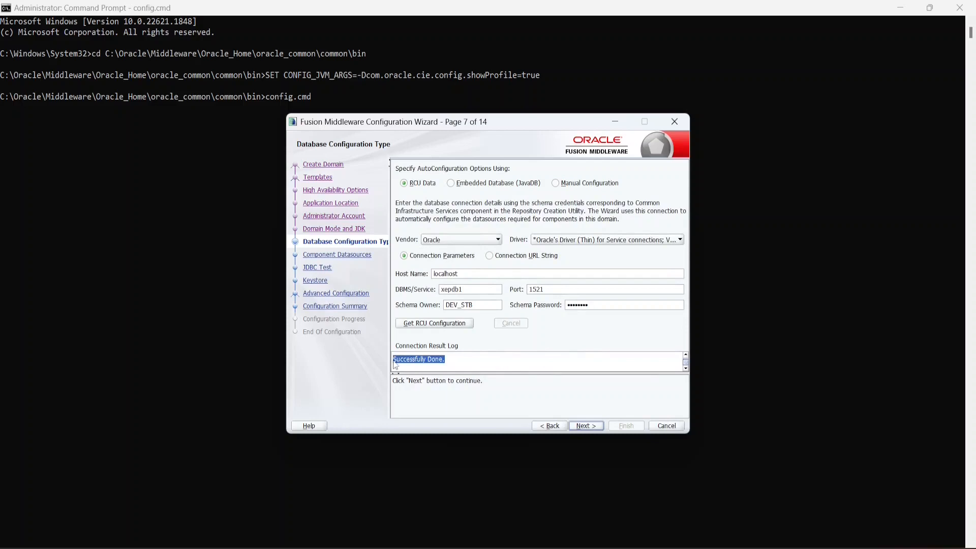
click(588, 428)
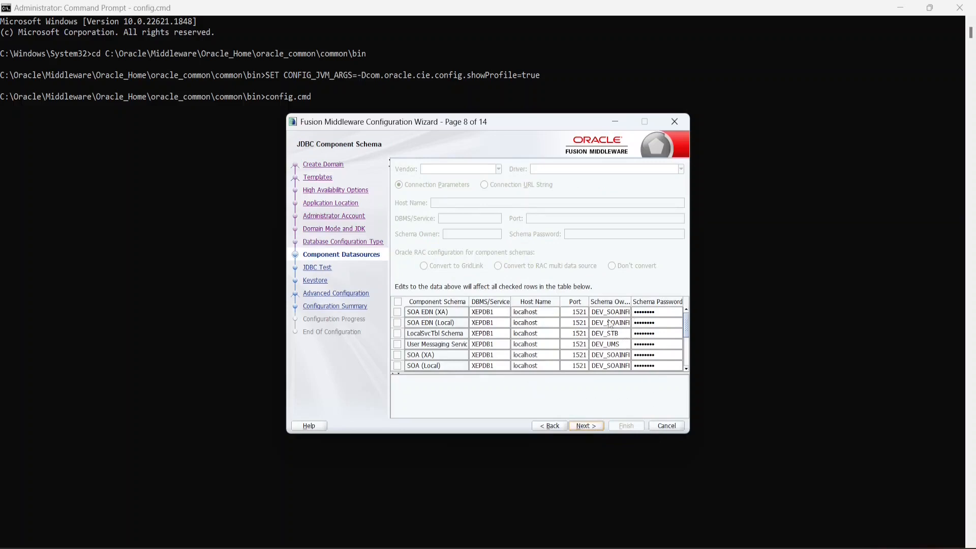
click(594, 427)
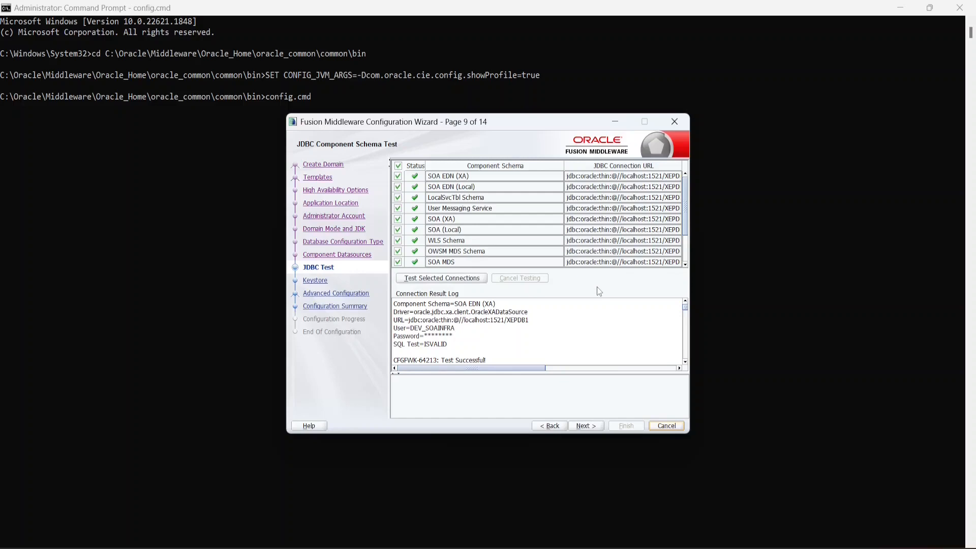
- Skip keystore and advanced configuration, create compact_domain, and view the End Of Configuration page
click(586, 427)
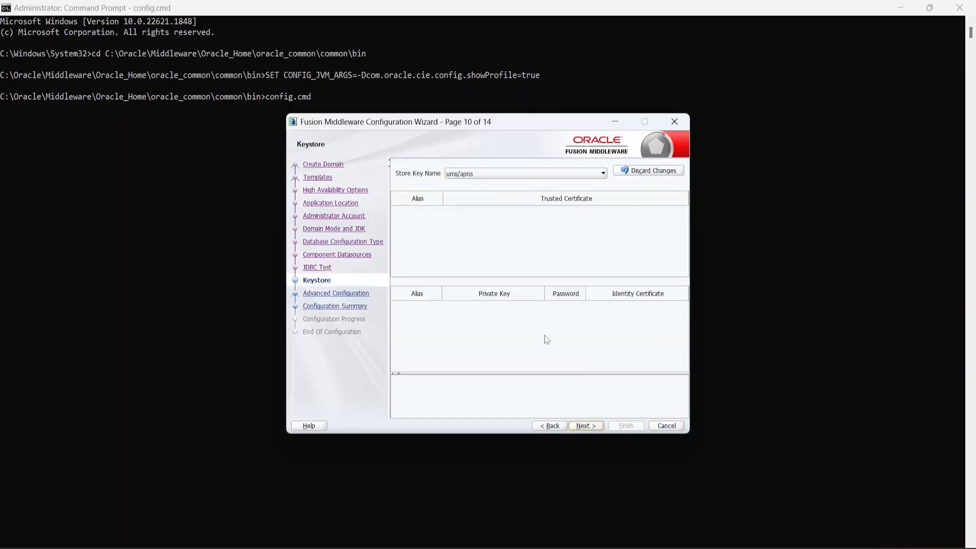
click(594, 428)
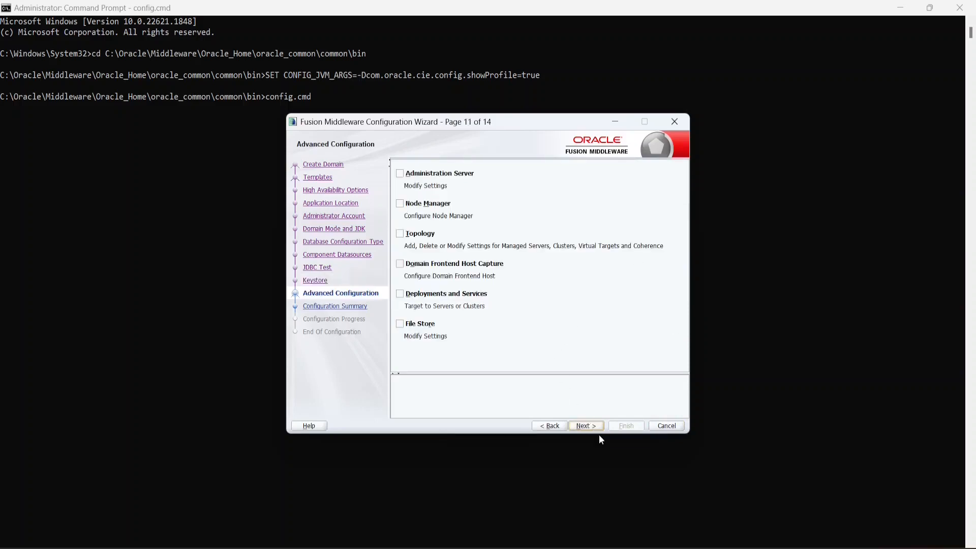
click(590, 426)
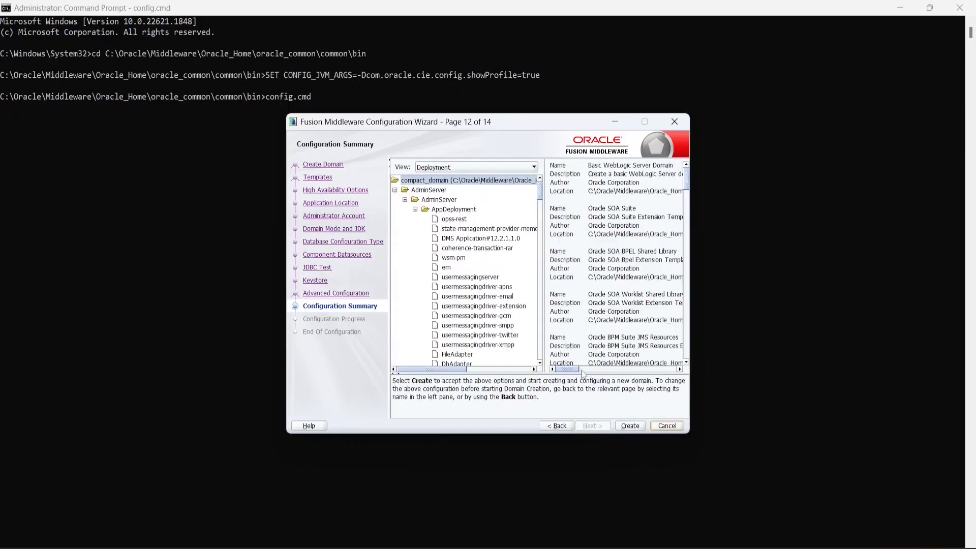
click(629, 427)
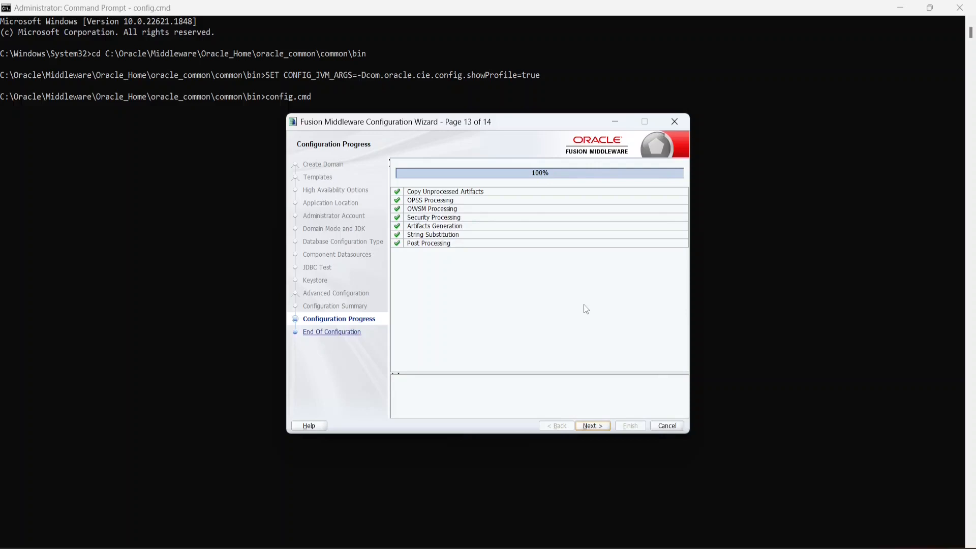
click(592, 424)
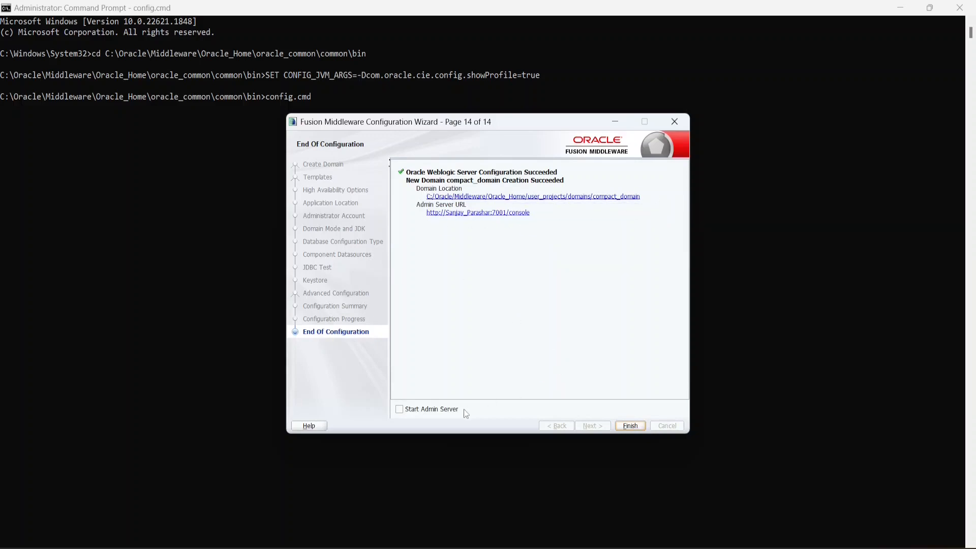
- Finish the wizard with Start Admin Server ticked and maximize the startWebLogic.cmd console
click(421, 412)
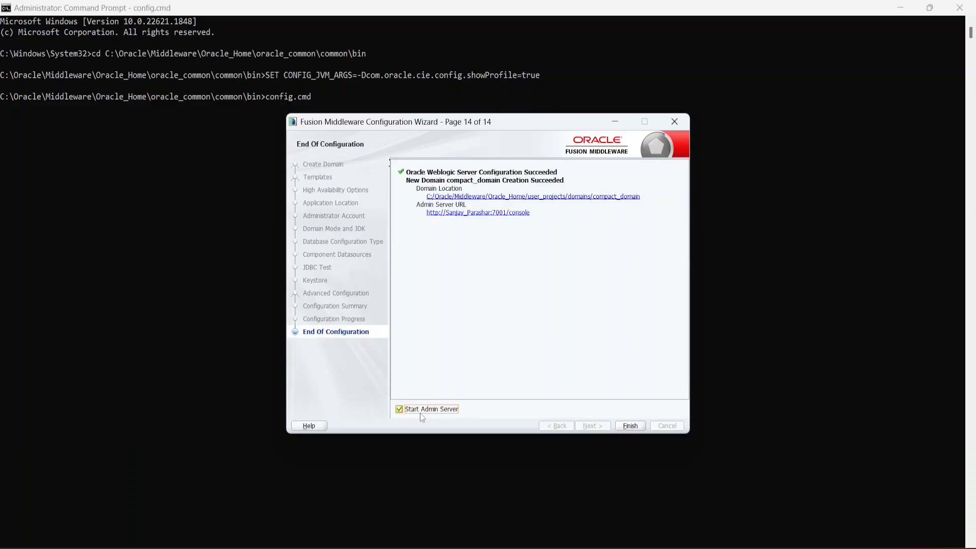
click(633, 426)
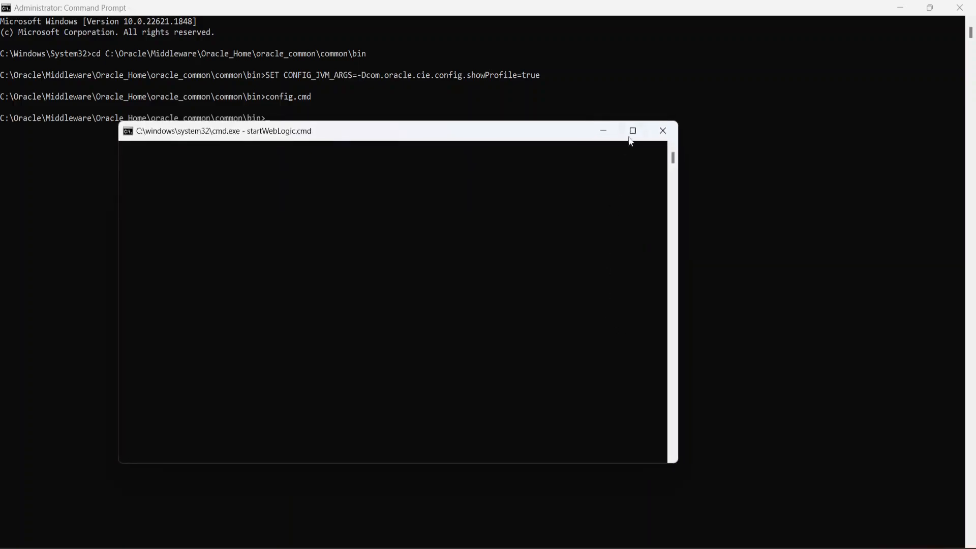
click(633, 130)
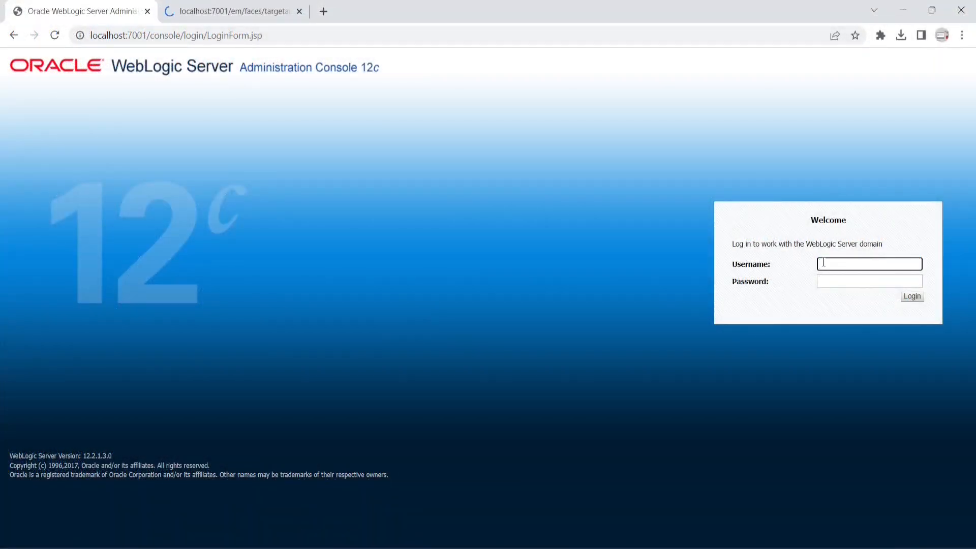
- Sign in to the WebLogic Server Administration Console with the admin user name and password
text(logic)
key(Tab)
text(•••••)
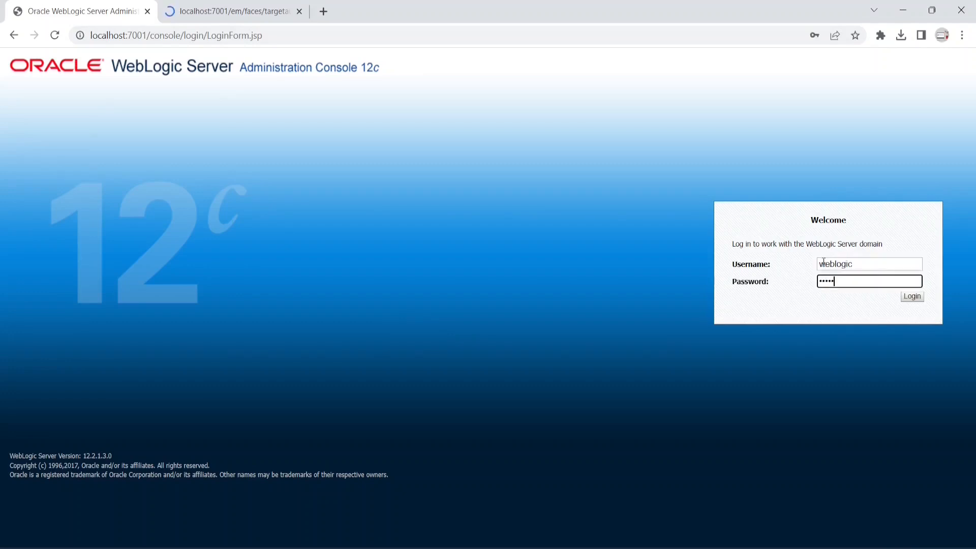
text(e1)
key(Return)
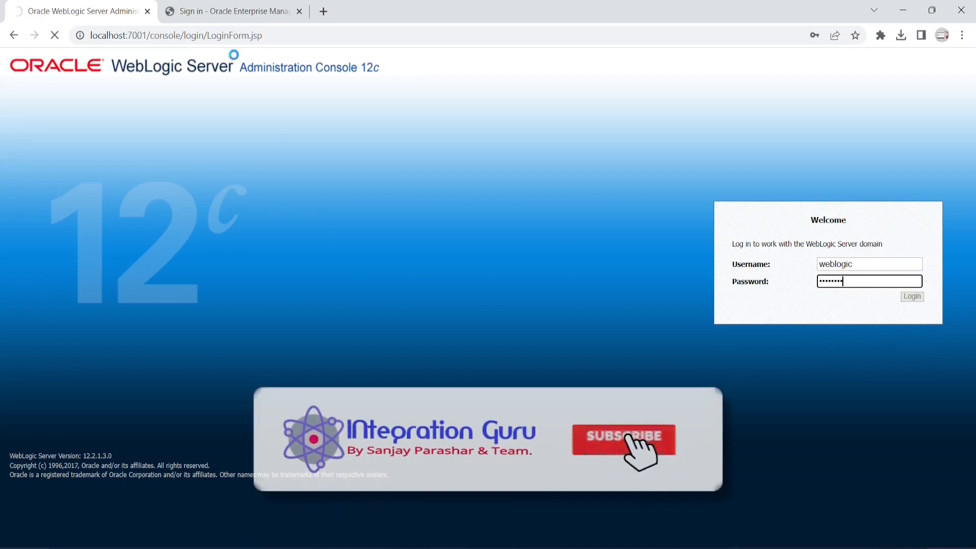
- Sign in to Enterprise Manager Fusion Middleware Control with the same admin credentials
click(233, 15)
click(309, 341)
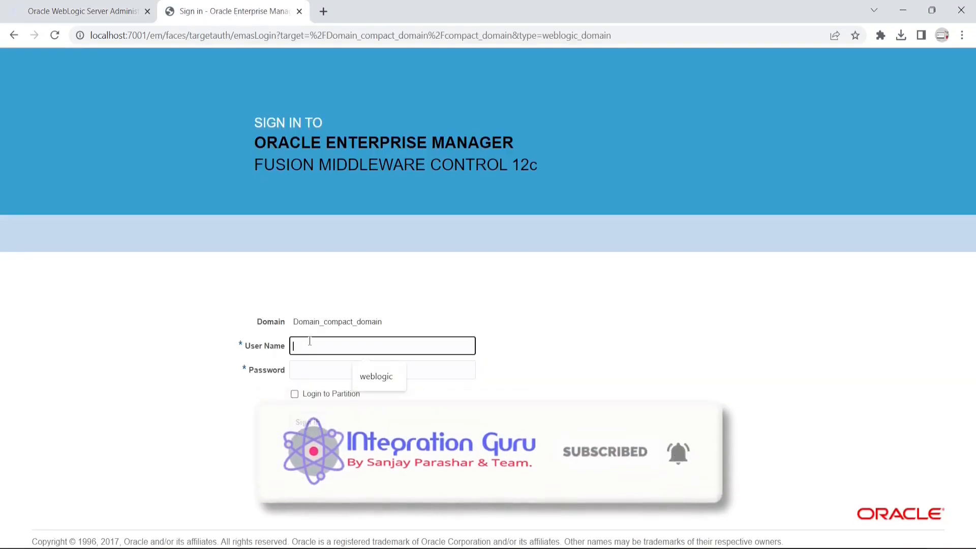
text(weblogic)
key(Tab)
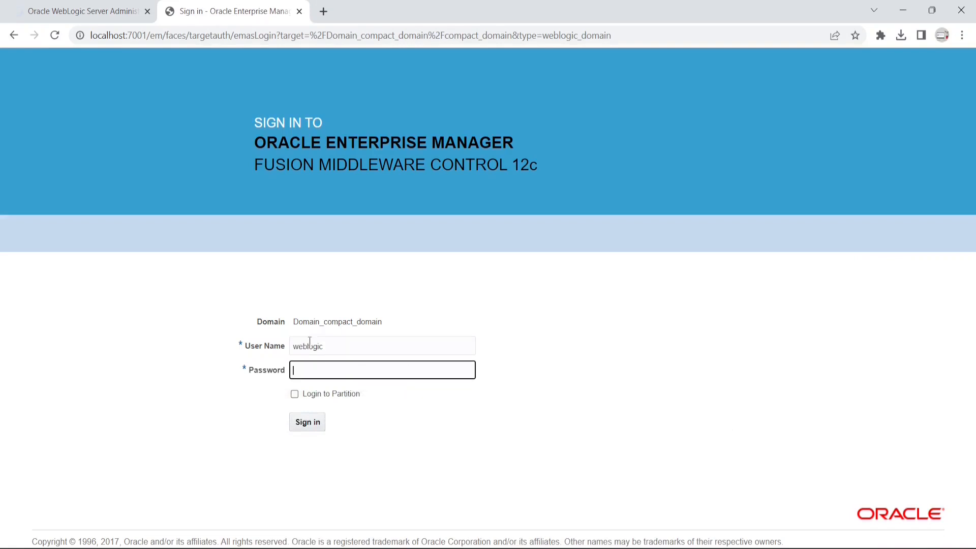
text(••••••••)
key(Return)
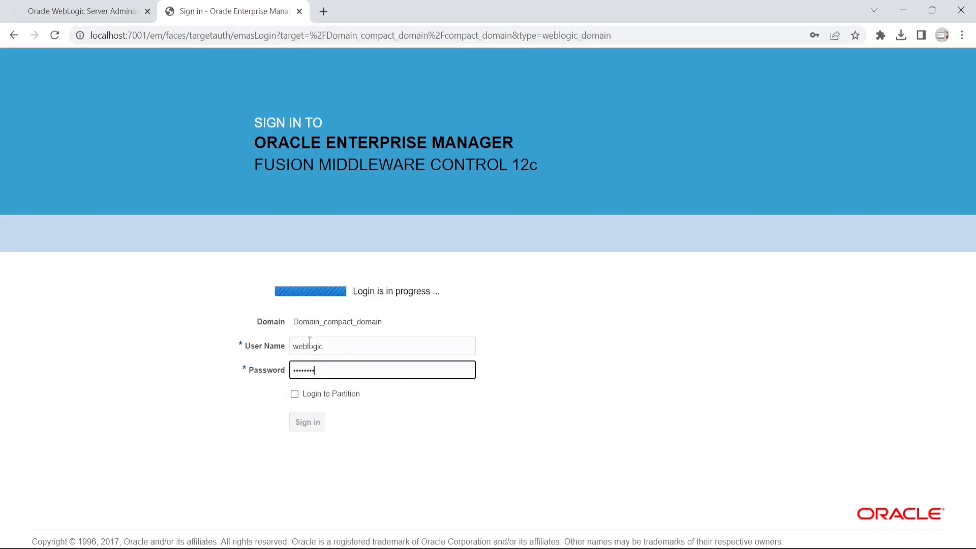
- Confirm AdminServer is RUNNING with OK health in the server summary, then open the compact_domain settings
click(79, 11)
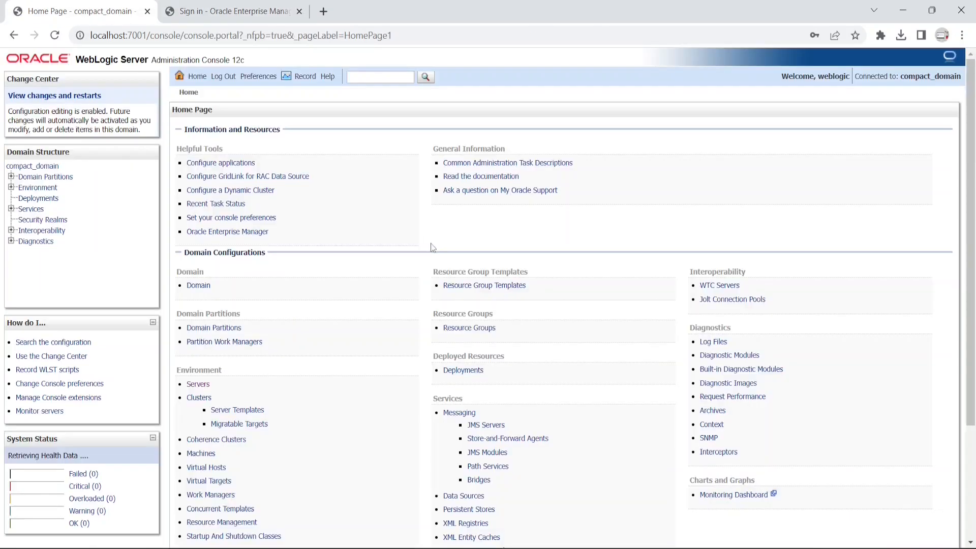
click(204, 385)
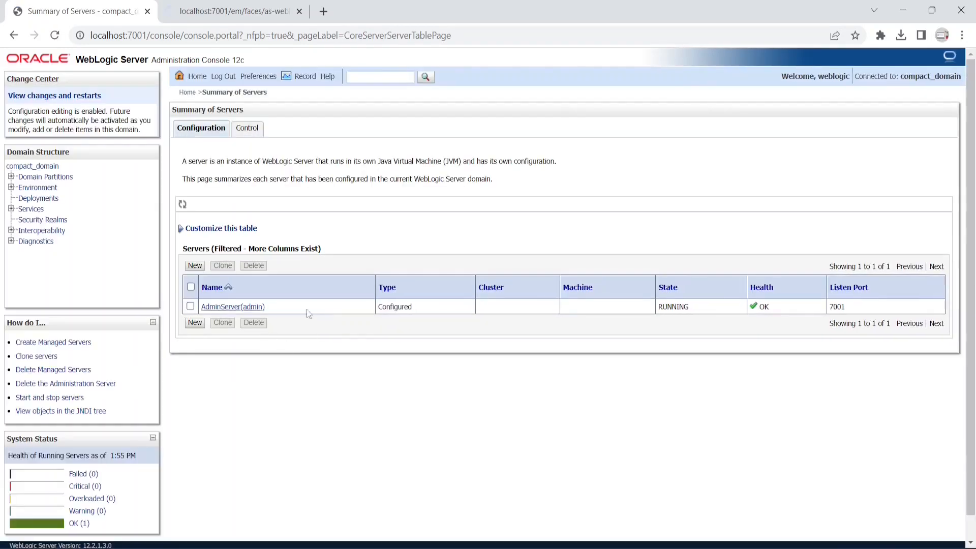
click(35, 168)
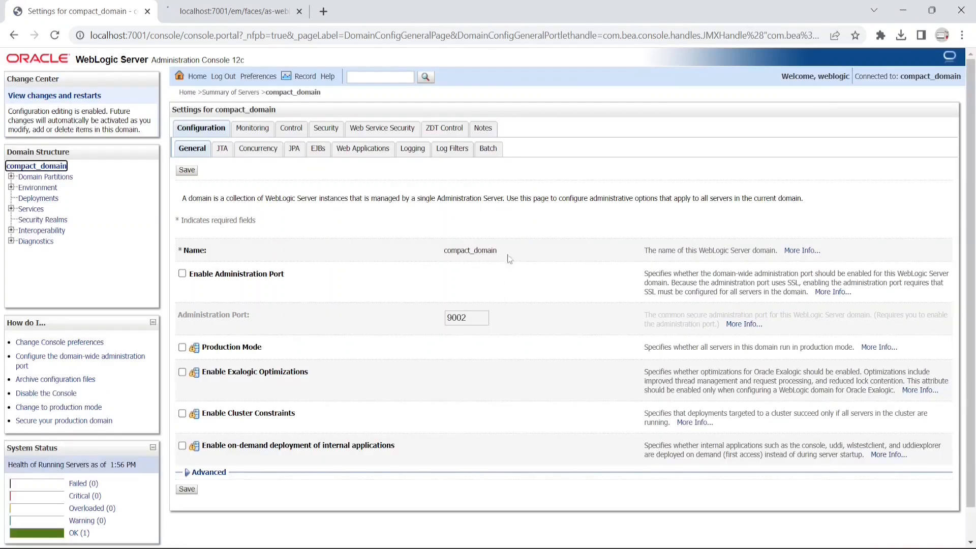
double_click(490, 251)
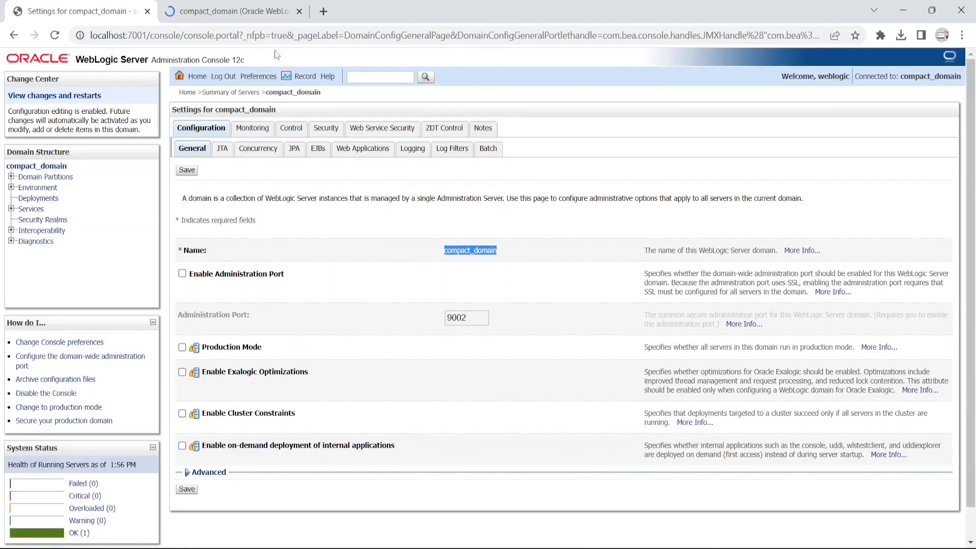
- On the Enterprise Manager compact_domain page, expand the SOA folder in the Target Navigation tree
click(256, 19)
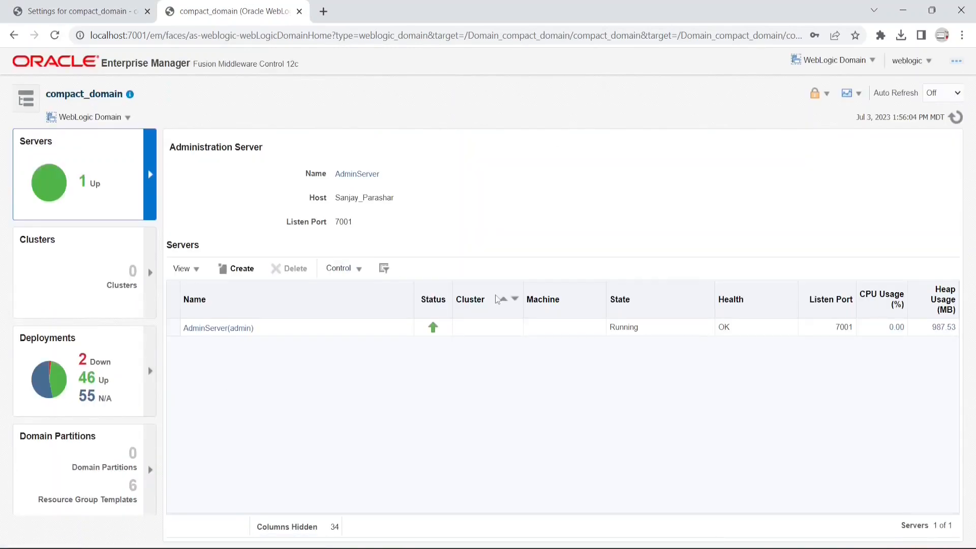
click(26, 99)
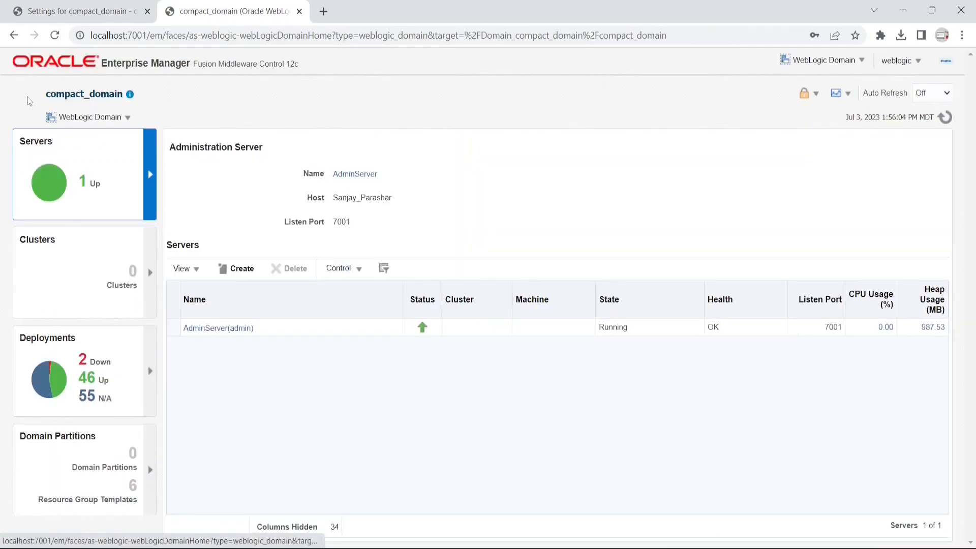
click(21, 165)
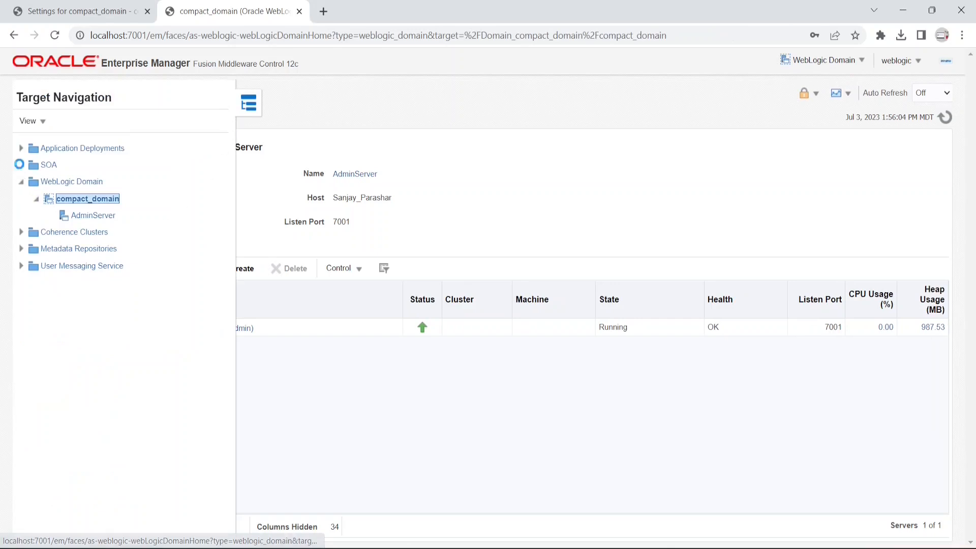